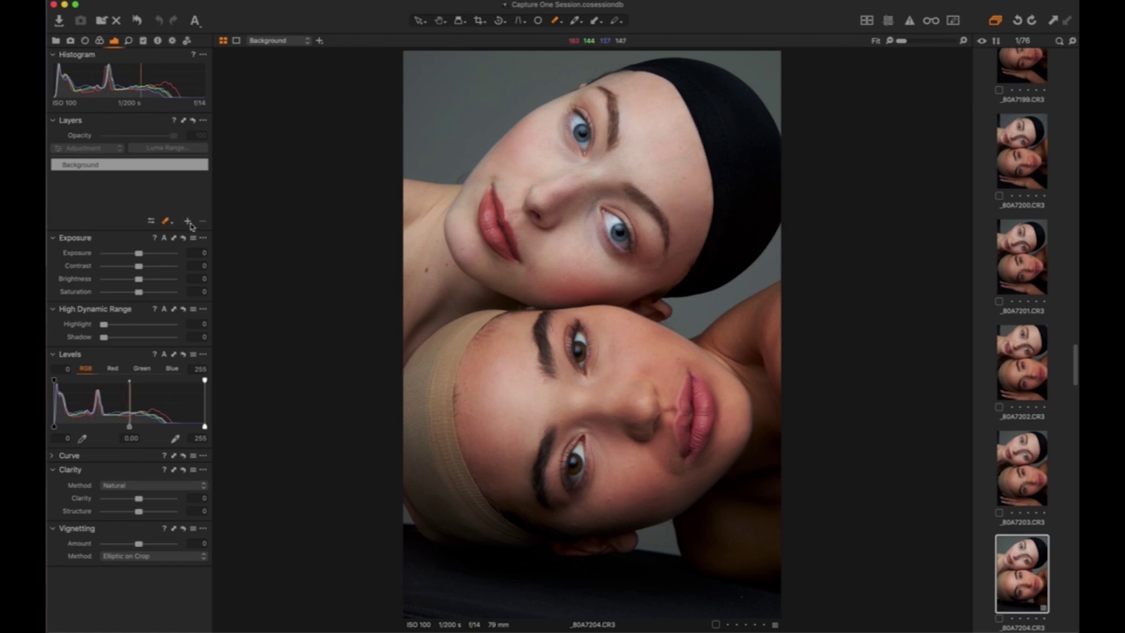
Add a new adjustment layer above the Background and name it "Color BG"
{"action": "left_click", "coordinate": [64, 169]}
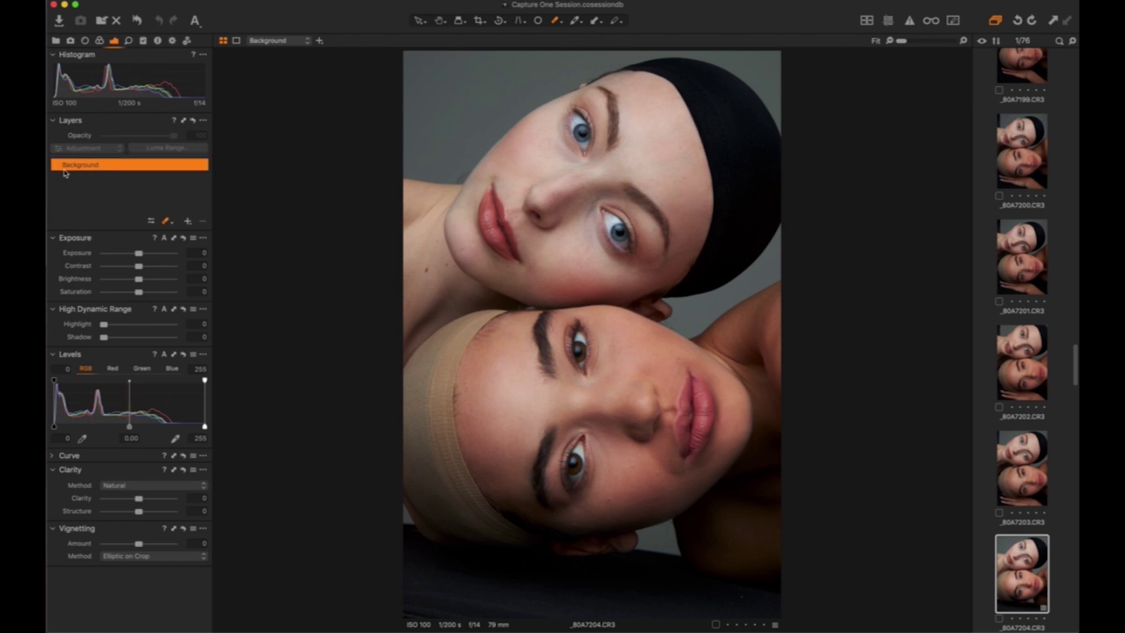
{"action": "left_click", "coordinate": [188, 223]}
{"action": "double_click", "coordinate": [76, 166]}
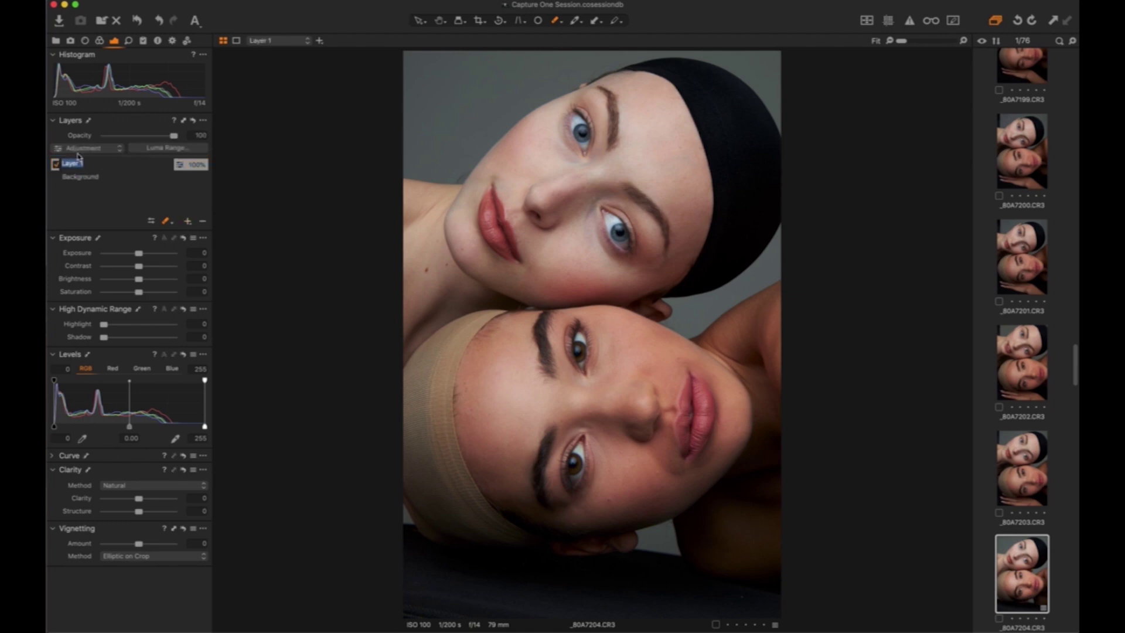
{"action": "type", "text": "c"}
{"action": "type", "text": "olor BG"}
{"action": "key", "text": "Return"}
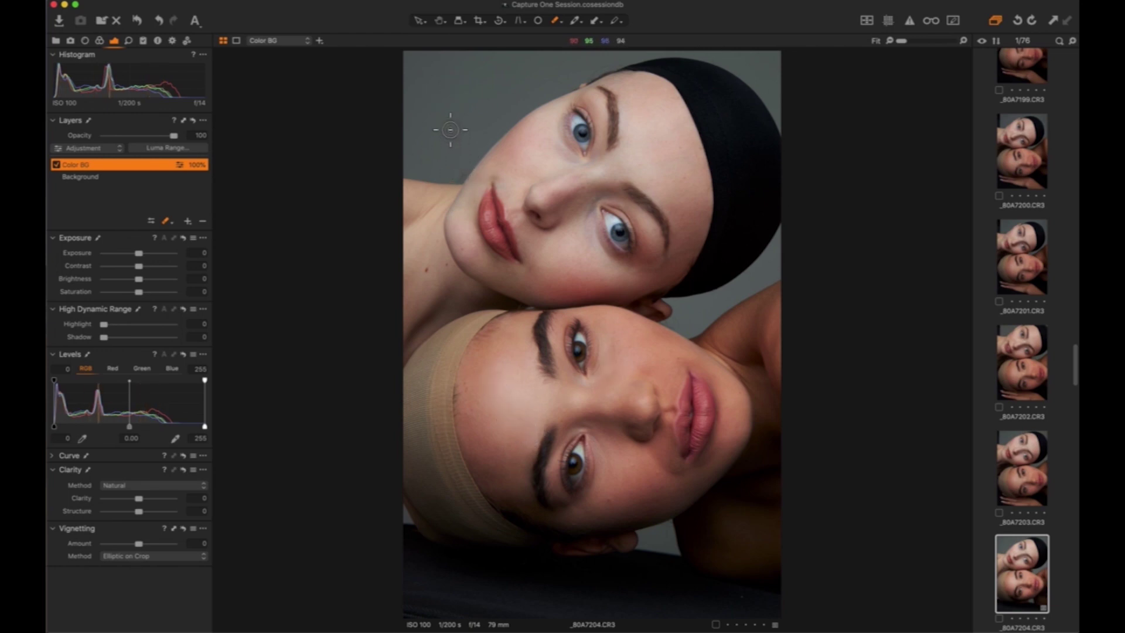
Set up the Draw Mask brush with size 330, hardness 60, opacity and flow 100, and Auto Mask enabled
{"action": "left_click", "coordinate": [169, 223]}
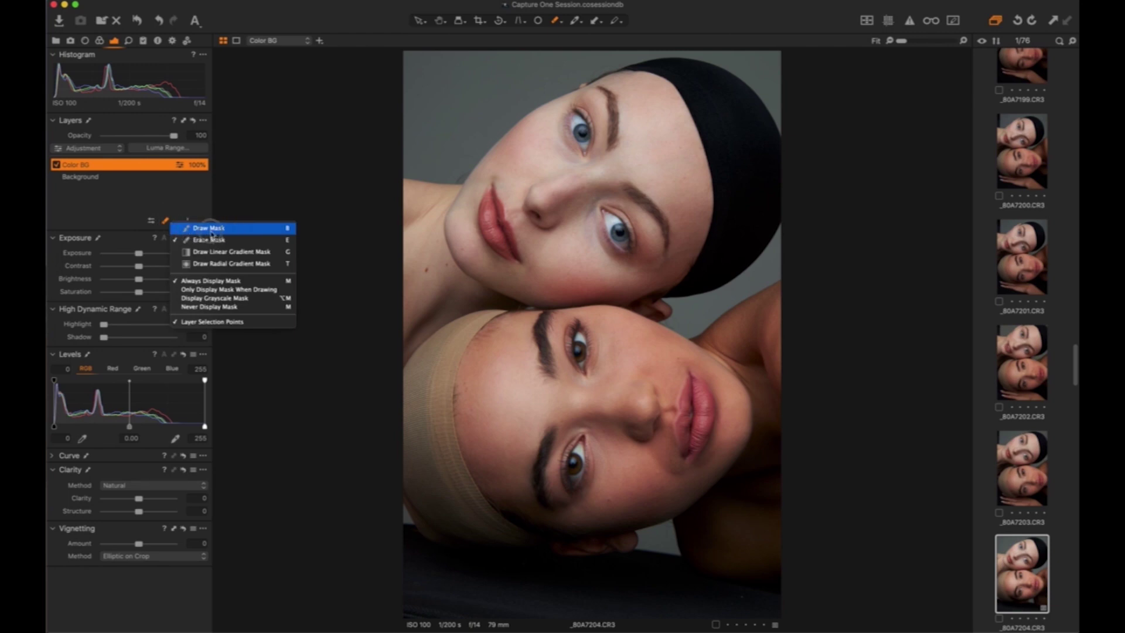
{"action": "left_click_drag", "start_coordinate": [215, 234], "coordinate": [215, 236]}
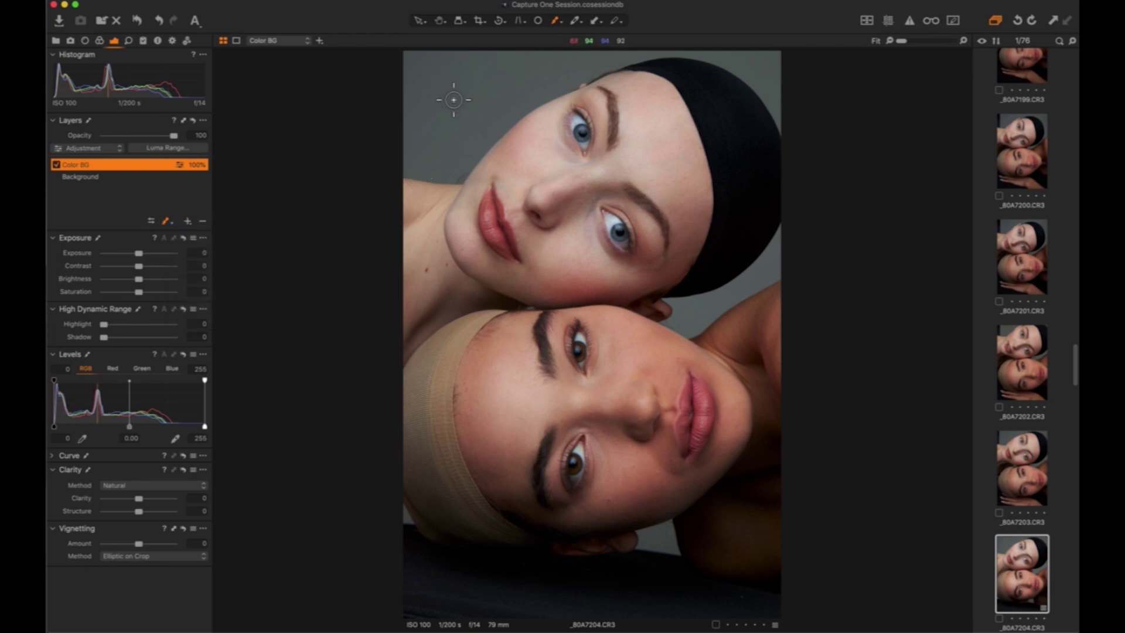
{"action": "key", "text": "bracketright"}
{"action": "key", "text": "bracketright"}
{"action": "key", "text": "bracketright"}
{"action": "right_click", "coordinate": [449, 94]}
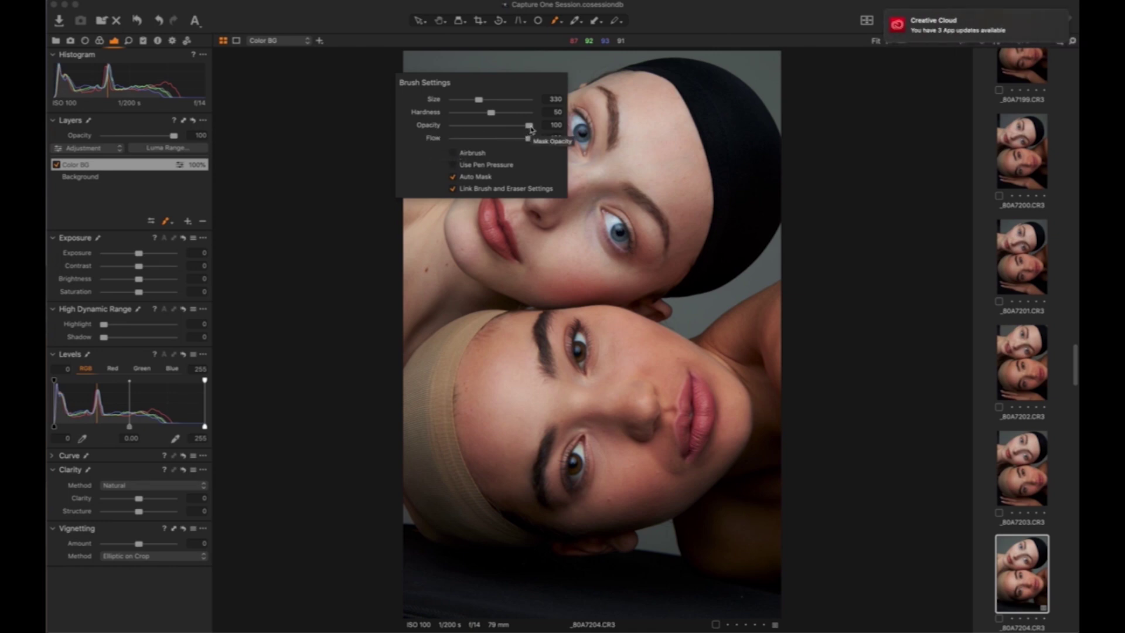
{"action": "left_click", "coordinate": [529, 141]}
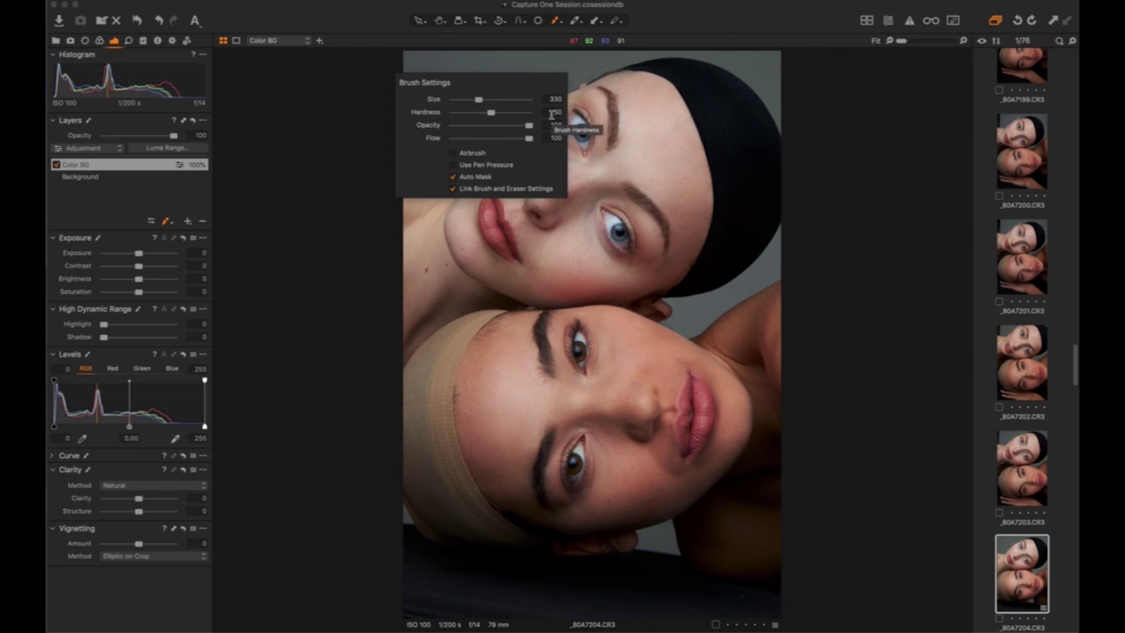
{"action": "left_click_drag", "start_coordinate": [491, 112], "coordinate": [498, 112]}
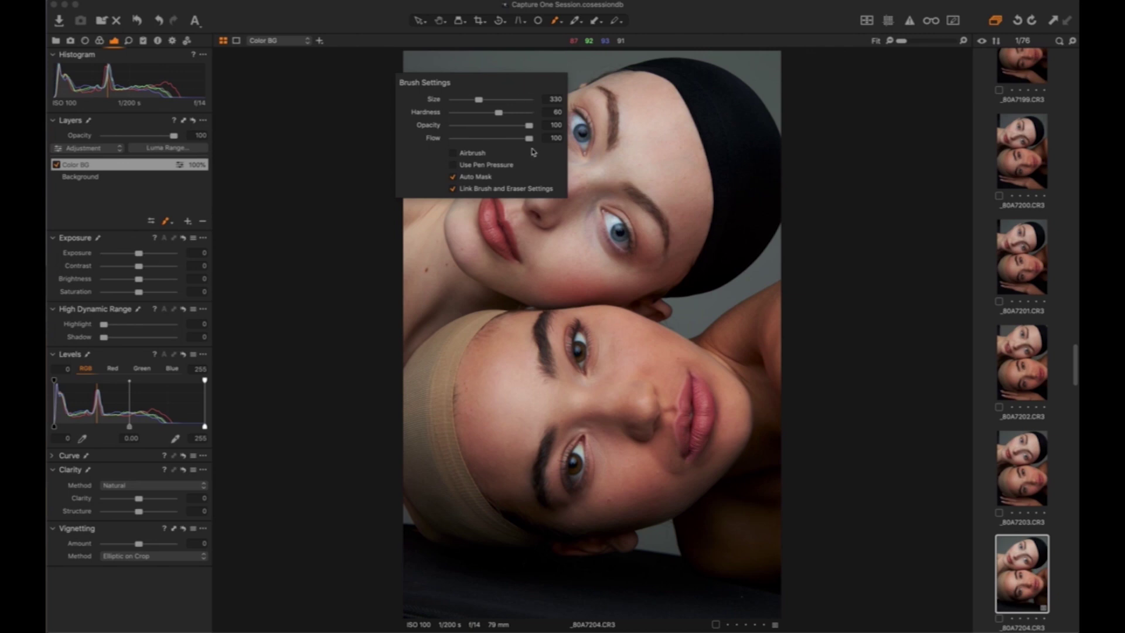
{"action": "left_click", "coordinate": [452, 177]}
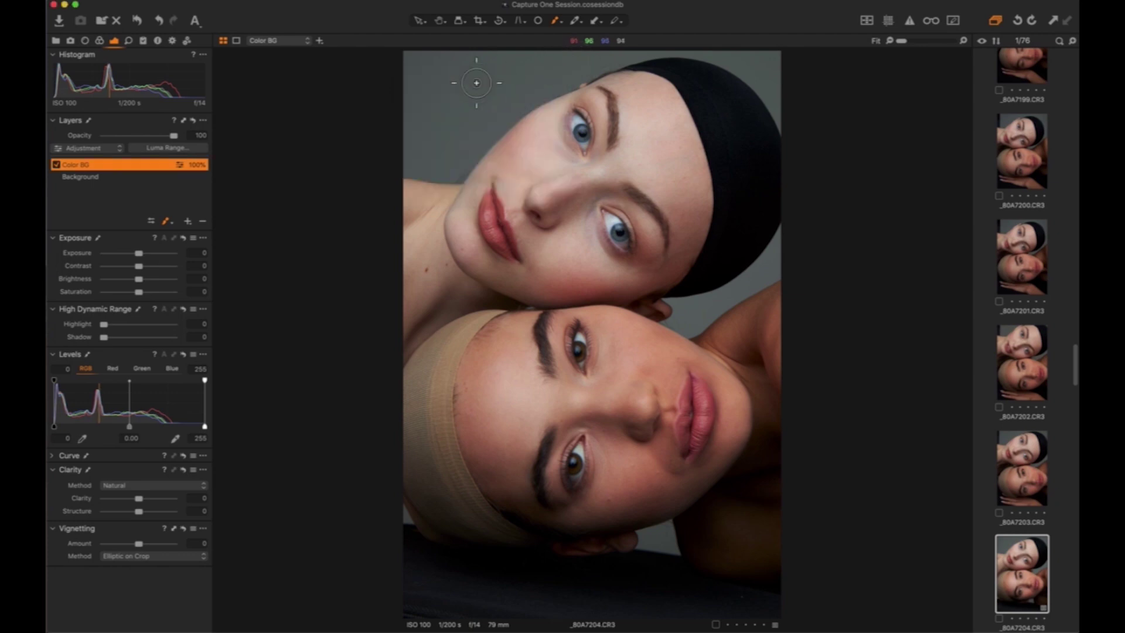
Enlarge the brush and mask the grey background along the upper model's face and around her black cap
{"action": "key", "text": "bracketright"}
{"action": "key", "text": "bracketright"}
{"action": "key", "text": "bracketright"}
{"action": "key", "text": "bracketright"}
{"action": "key", "text": "bracketright"}
{"action": "mouse_move", "coordinate": [436, 114]}
{"action": "left_mouse_down"}
{"action": "mouse_move", "coordinate": [404, 153]}
{"action": "mouse_move", "coordinate": [477, 173]}
{"action": "mouse_move", "coordinate": [494, 113]}
{"action": "mouse_move", "coordinate": [619, 51]}
{"action": "left_mouse_up"}
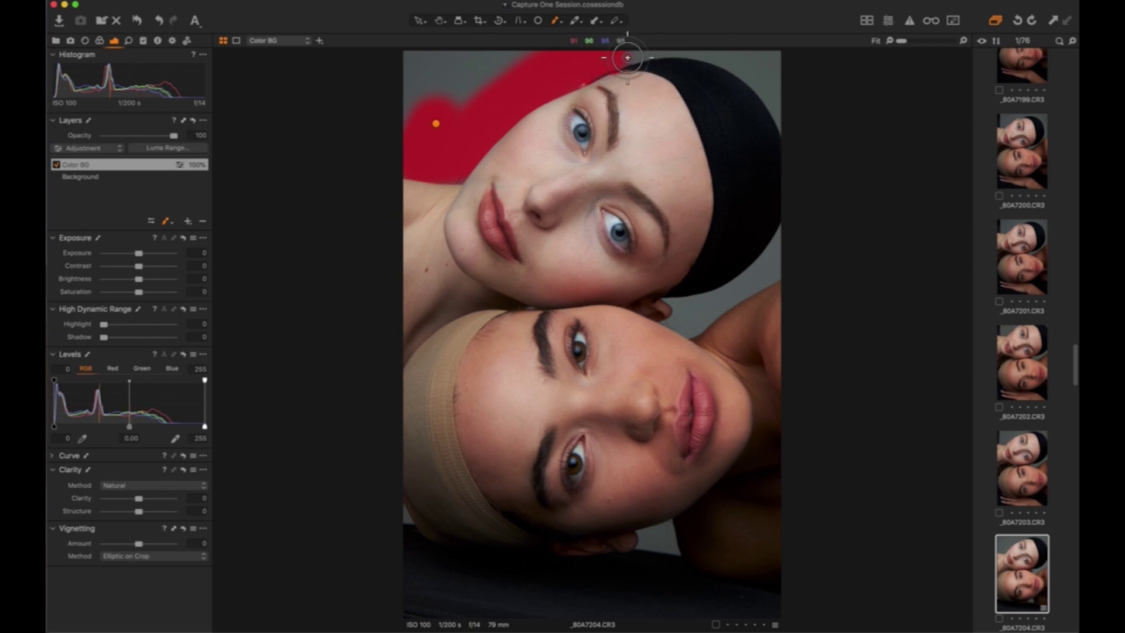
{"action": "mouse_move", "coordinate": [628, 56]}
{"action": "left_mouse_down"}
{"action": "mouse_move", "coordinate": [714, 56]}
{"action": "mouse_move", "coordinate": [771, 94]}
{"action": "left_mouse_up"}
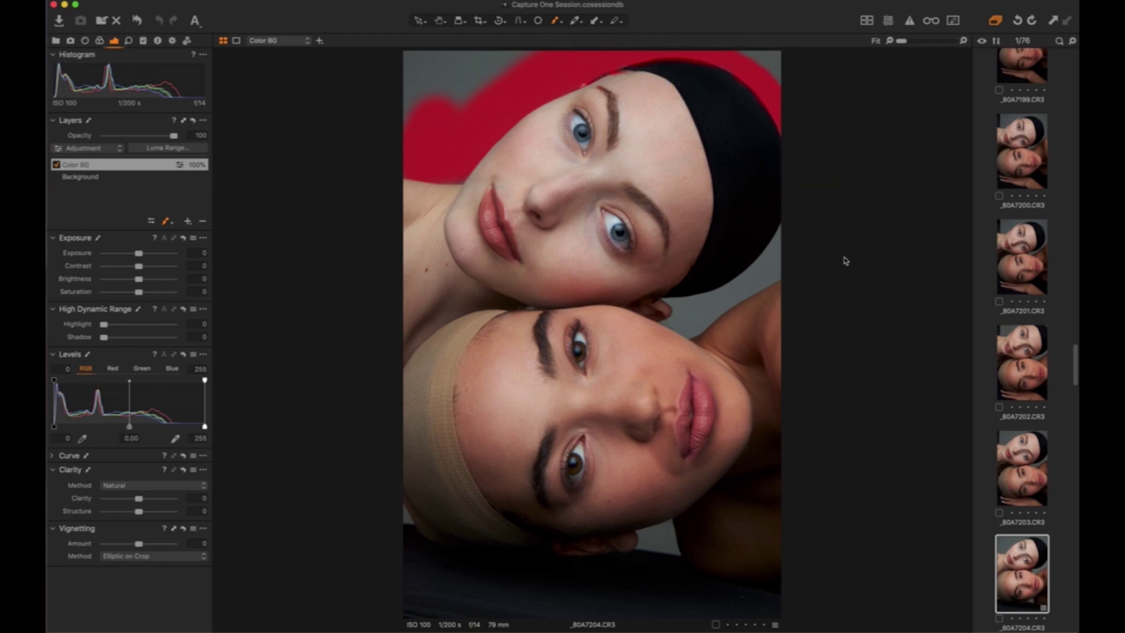
Mask the grey background between the black cap and the lower model's shoulder
{"action": "left_click", "coordinate": [713, 309]}
{"action": "key", "text": "bracketright"}
{"action": "key", "text": "bracketright"}
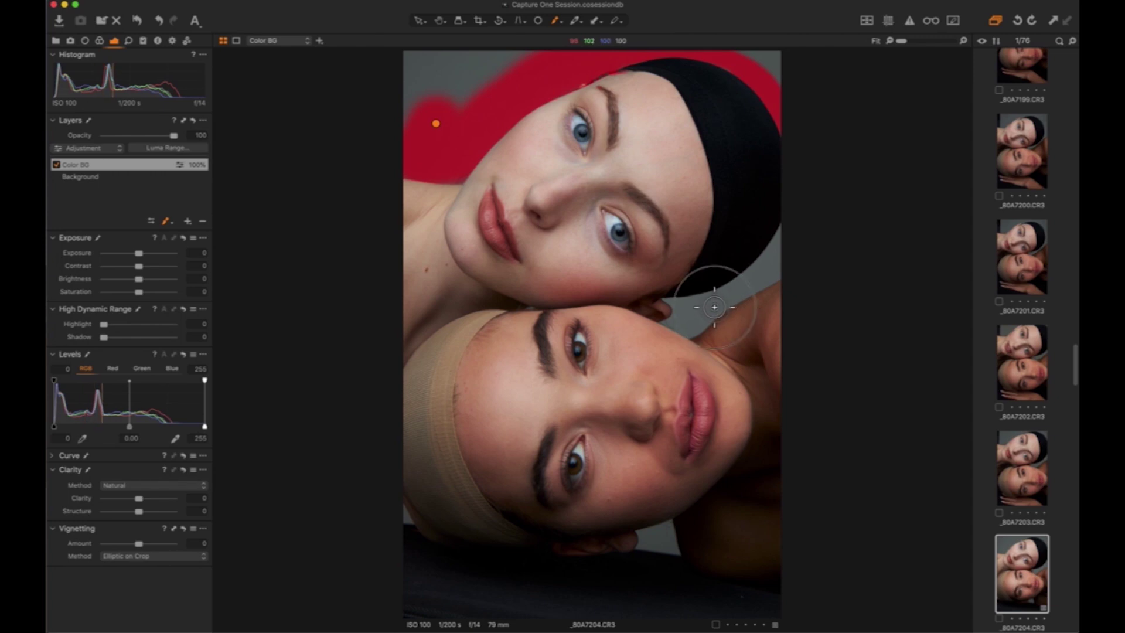
{"action": "left_click_drag", "start_coordinate": [727, 302], "coordinate": [788, 253]}
{"action": "key", "text": "bracketleft"}
{"action": "key", "text": "bracketleft"}
{"action": "key", "text": "bracketright"}
{"action": "mouse_move", "coordinate": [692, 313]}
{"action": "left_mouse_down"}
{"action": "mouse_move", "coordinate": [716, 281]}
{"action": "mouse_move", "coordinate": [774, 245]}
{"action": "left_mouse_up"}
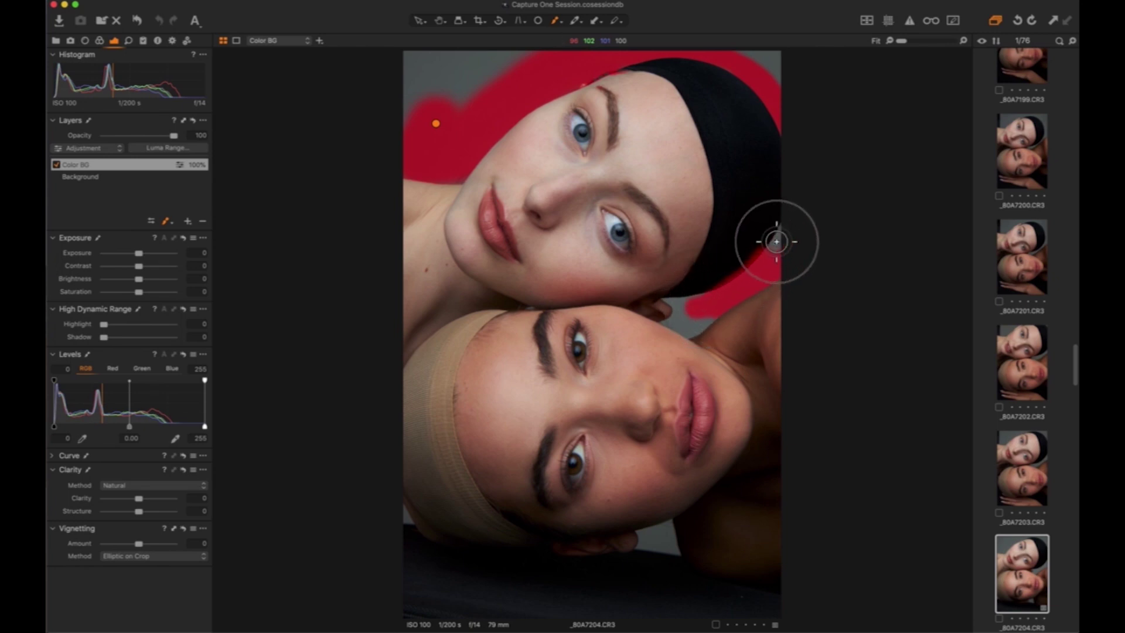
{"action": "mouse_move", "coordinate": [679, 322]}
{"action": "left_mouse_down"}
{"action": "mouse_move", "coordinate": [710, 312]}
{"action": "mouse_move", "coordinate": [683, 312]}
{"action": "mouse_move", "coordinate": [693, 308]}
{"action": "left_mouse_up"}
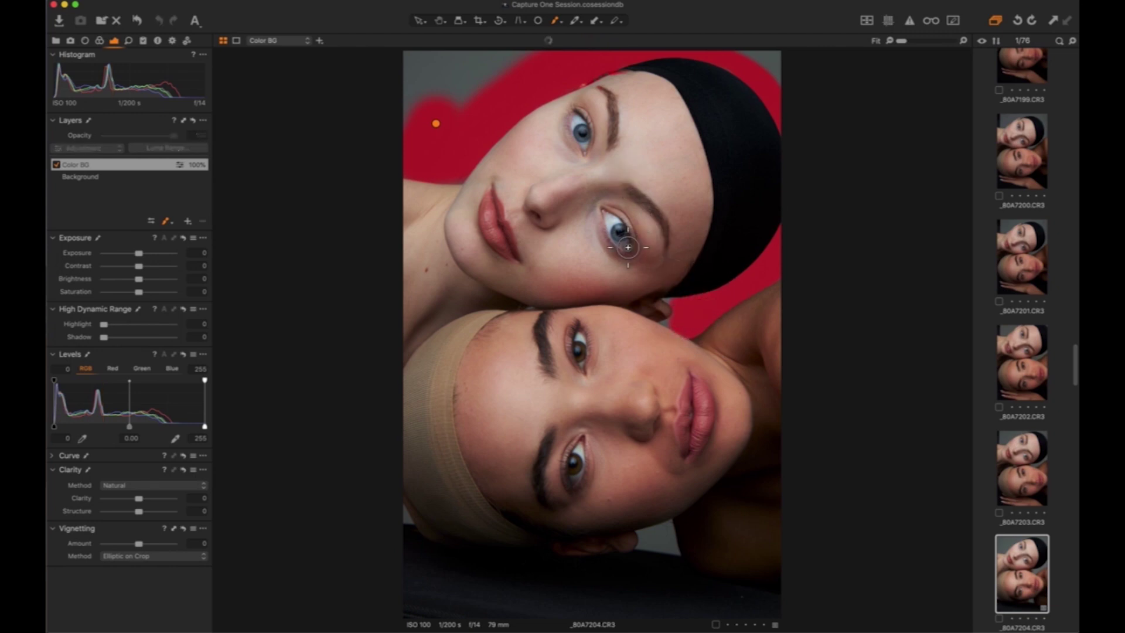
With a smaller brush, mask the remaining background beside the upper model's ear and the lower model's cheek
{"action": "scroll", "coordinate": [639, 249], "scroll_direction": "up", "scroll_amount": 5}
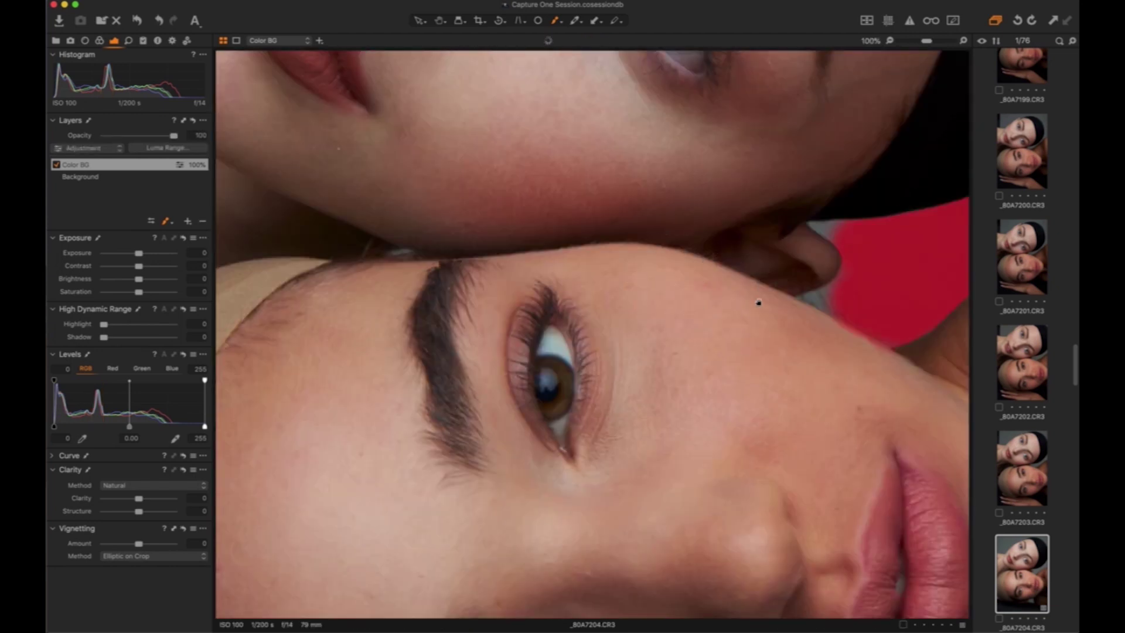
{"action": "scroll", "coordinate": [635, 317], "scroll_direction": "right", "scroll_amount": 5}
{"action": "key", "text": "bracketleft"}
{"action": "key", "text": "bracketleft"}
{"action": "key", "text": "bracketleft"}
{"action": "key", "text": "bracketleft"}
{"action": "key", "text": "bracketleft"}
{"action": "key", "text": "bracketleft"}
{"action": "mouse_move", "coordinate": [677, 253]}
{"action": "left_mouse_down"}
{"action": "mouse_move", "coordinate": [640, 244]}
{"action": "mouse_move", "coordinate": [683, 283]}
{"action": "mouse_move", "coordinate": [643, 315]}
{"action": "mouse_move", "coordinate": [652, 319]}
{"action": "left_mouse_up"}
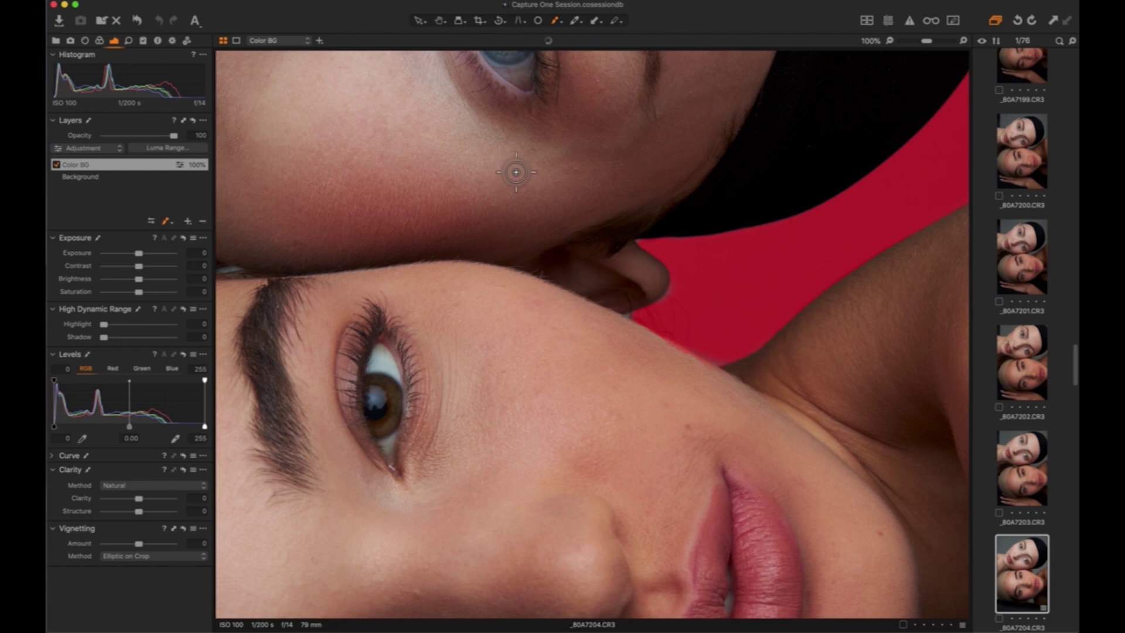
{"action": "key", "text": "super+0"}
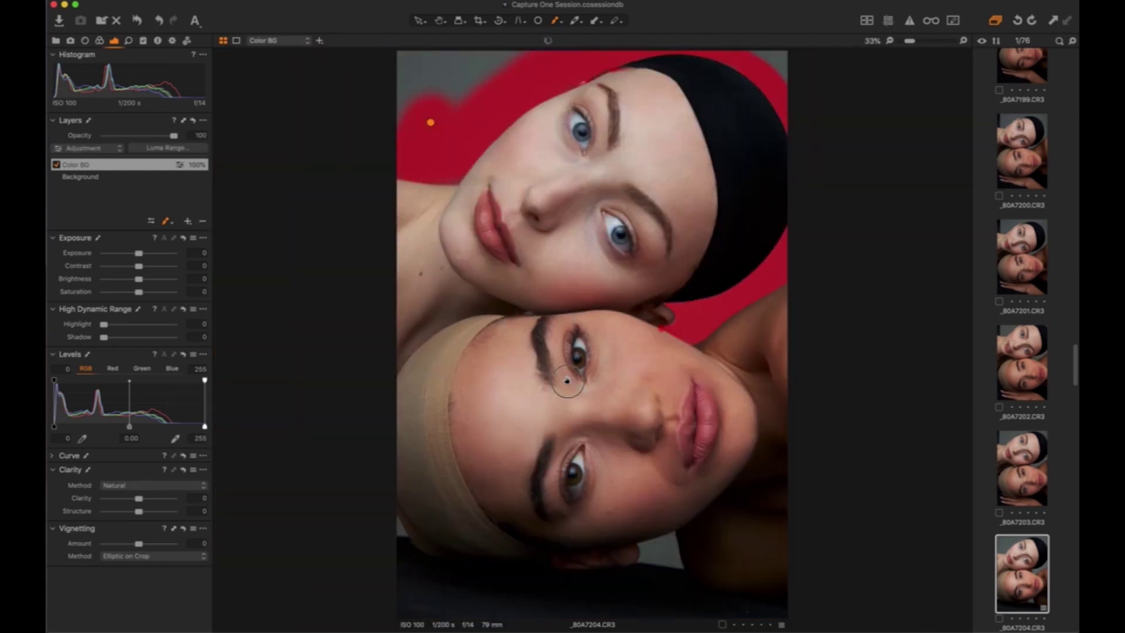
Mask the small background gap enclosed by the lower model's ear, jaw and shoulder, filling its corners
{"action": "scroll", "coordinate": [567, 381], "scroll_direction": "up", "scroll_amount": 5}
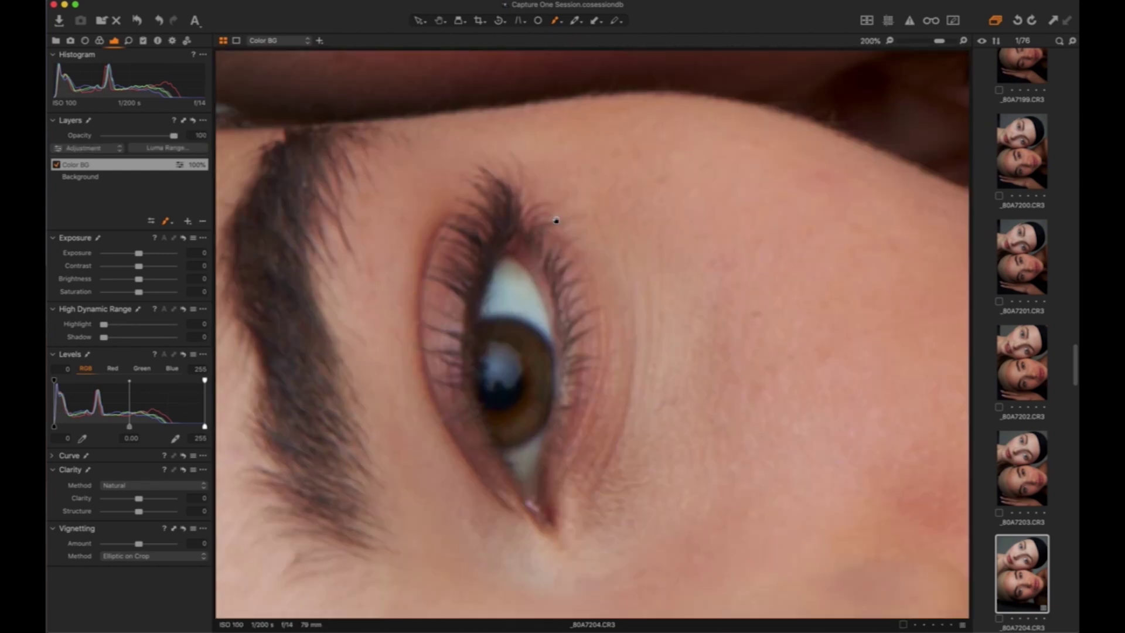
{"action": "scroll", "coordinate": [556, 221], "scroll_direction": "down", "scroll_amount": 15}
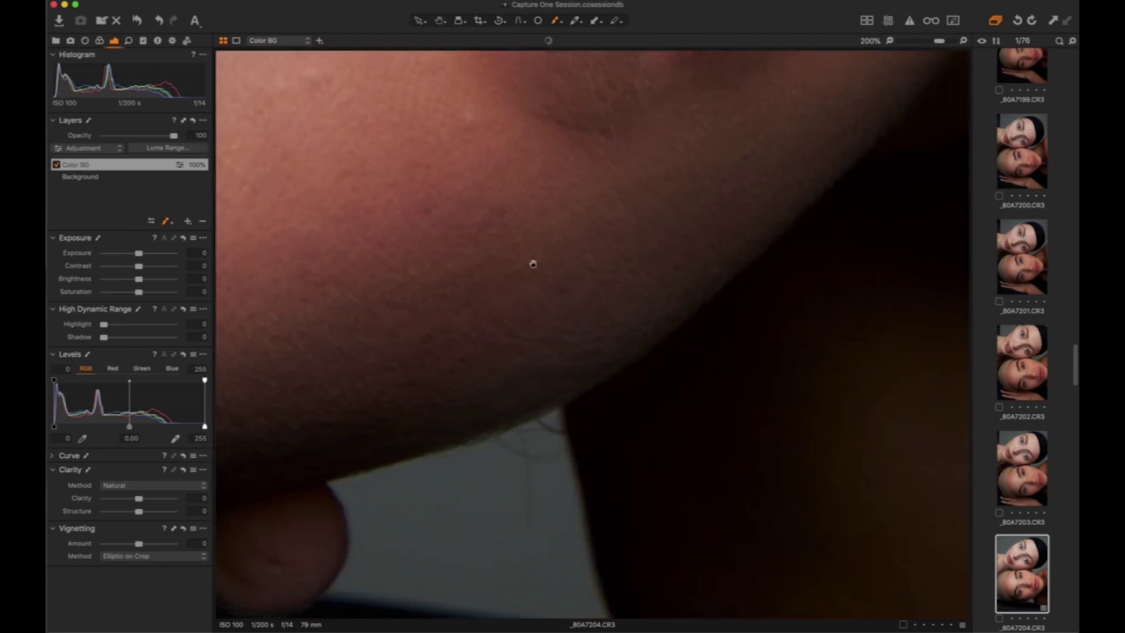
{"action": "scroll", "coordinate": [532, 264], "scroll_direction": "down", "scroll_amount": 5}
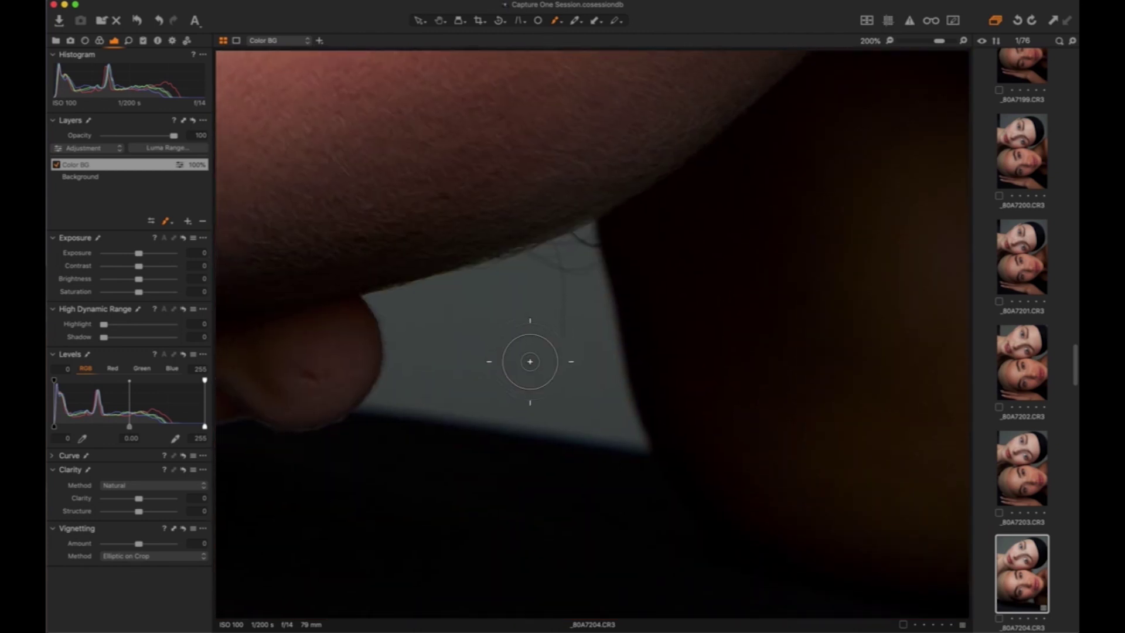
{"action": "mouse_move", "coordinate": [467, 332]}
{"action": "left_mouse_down"}
{"action": "mouse_move", "coordinate": [571, 269]}
{"action": "mouse_move", "coordinate": [605, 409]}
{"action": "mouse_move", "coordinate": [413, 380]}
{"action": "mouse_move", "coordinate": [402, 309]}
{"action": "mouse_move", "coordinate": [535, 260]}
{"action": "mouse_move", "coordinate": [531, 340]}
{"action": "mouse_move", "coordinate": [543, 364]}
{"action": "mouse_move", "coordinate": [628, 429]}
{"action": "mouse_move", "coordinate": [402, 393]}
{"action": "left_mouse_up"}
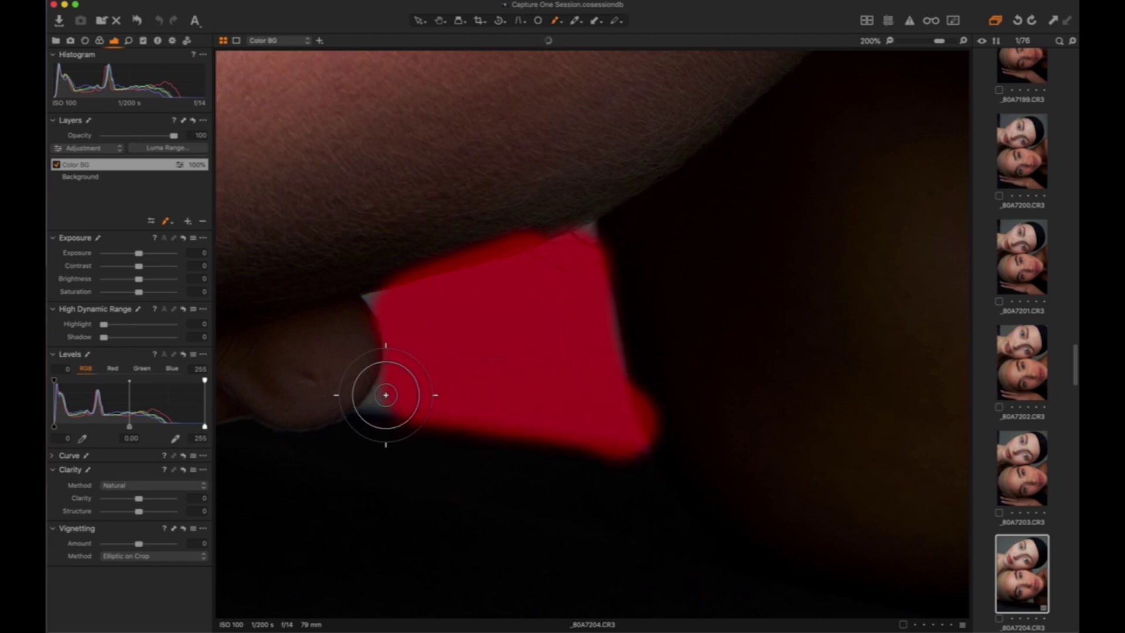
{"action": "mouse_move", "coordinate": [385, 395]}
{"action": "left_mouse_down"}
{"action": "mouse_move", "coordinate": [408, 352]}
{"action": "mouse_move", "coordinate": [385, 304]}
{"action": "mouse_move", "coordinate": [621, 423]}
{"action": "left_mouse_up"}
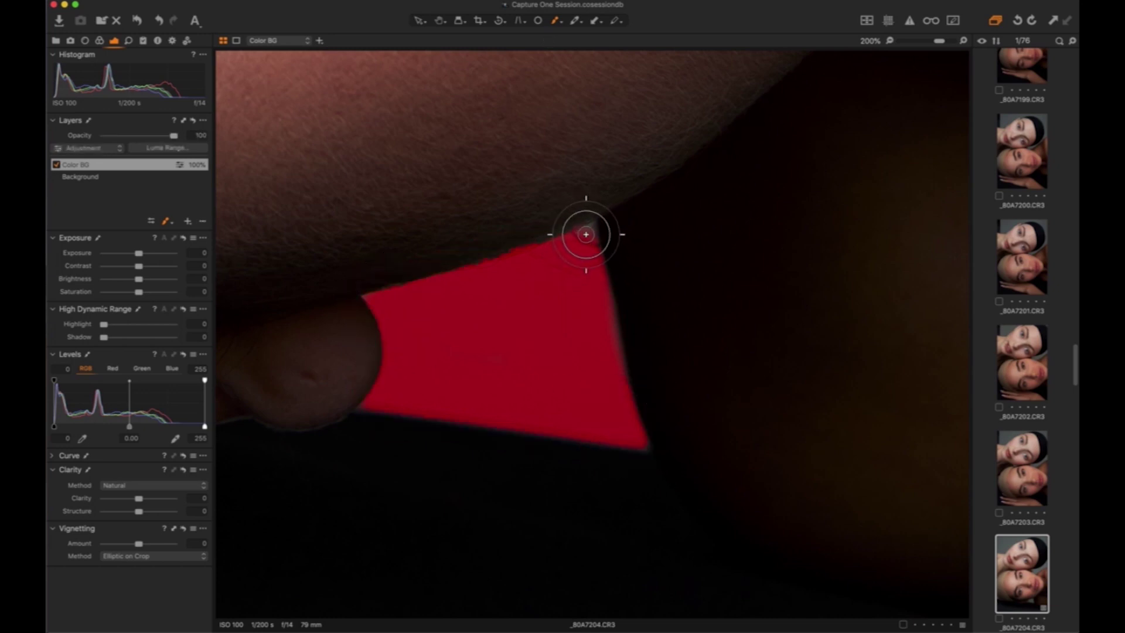
{"action": "left_click_drag", "start_coordinate": [532, 281], "coordinate": [578, 248]}
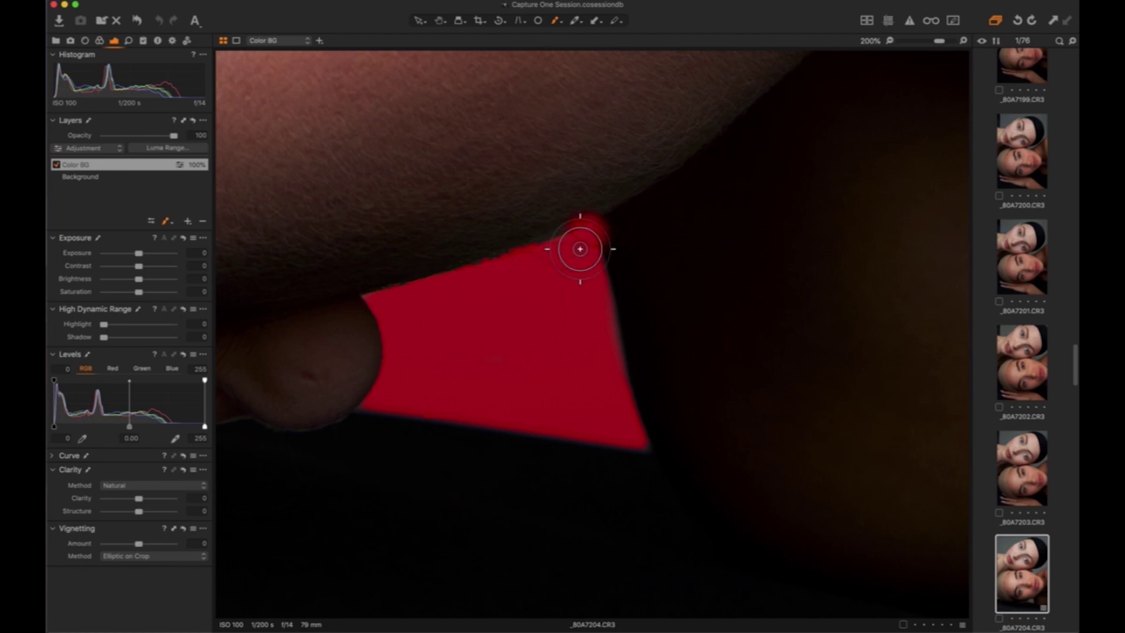
{"action": "key", "text": "super+0"}
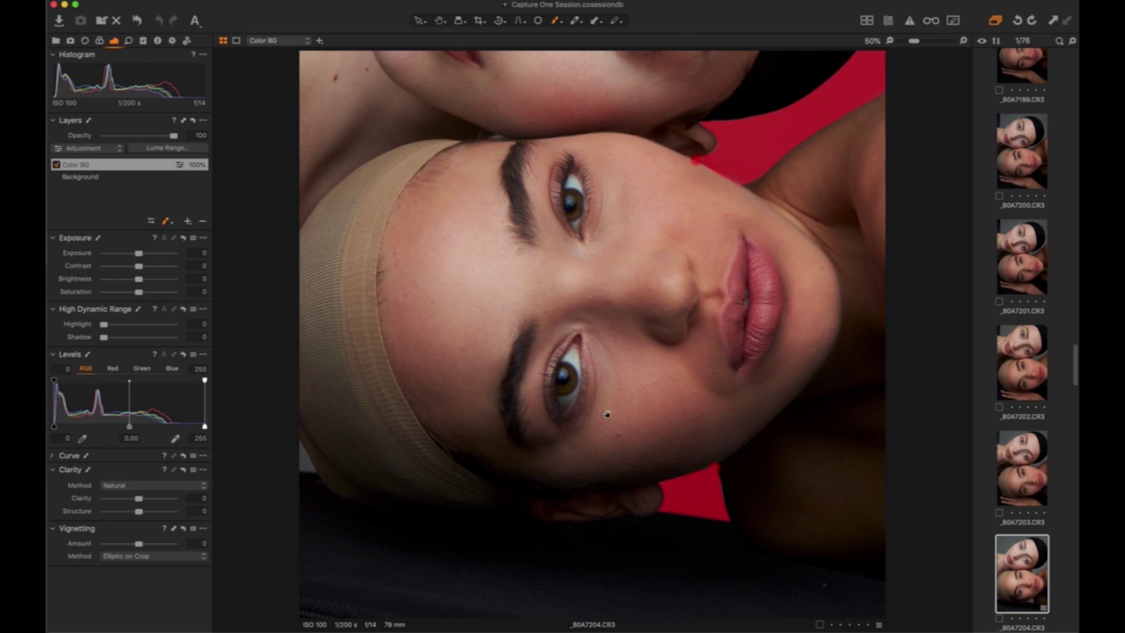
Mask the small background patch at the photo's edge beside the lower model's beige cap
{"action": "scroll", "coordinate": [385, 412], "scroll_direction": "up", "scroll_amount": 3}
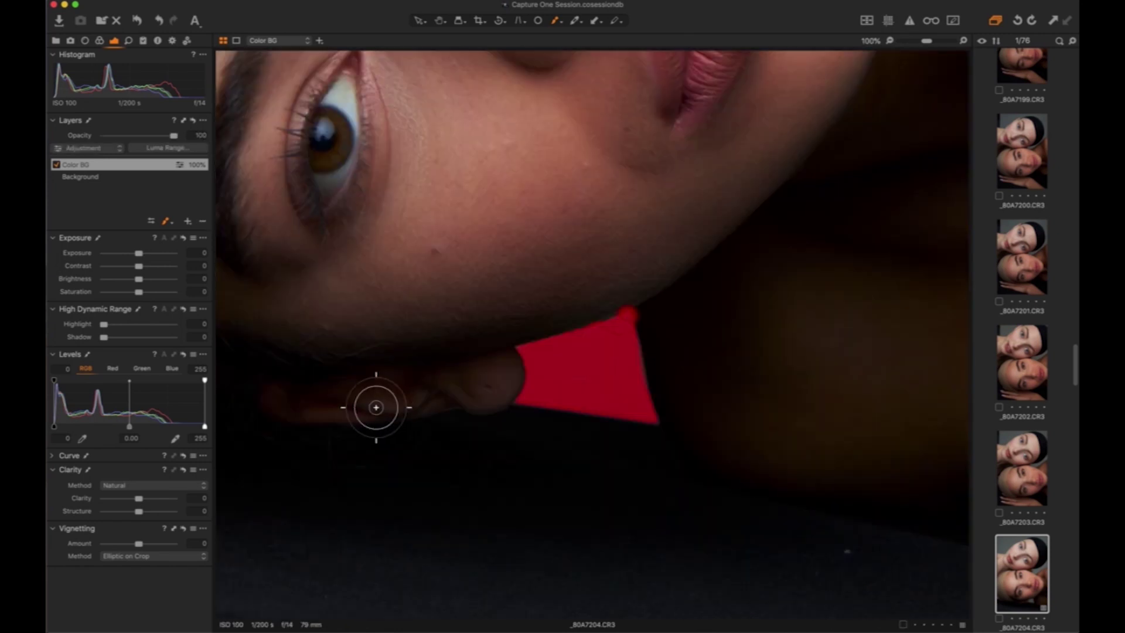
{"action": "scroll", "coordinate": [353, 338], "scroll_direction": "up", "scroll_amount": 1}
{"action": "left_click_drag", "start_coordinate": [688, 346], "coordinate": [385, 332]}
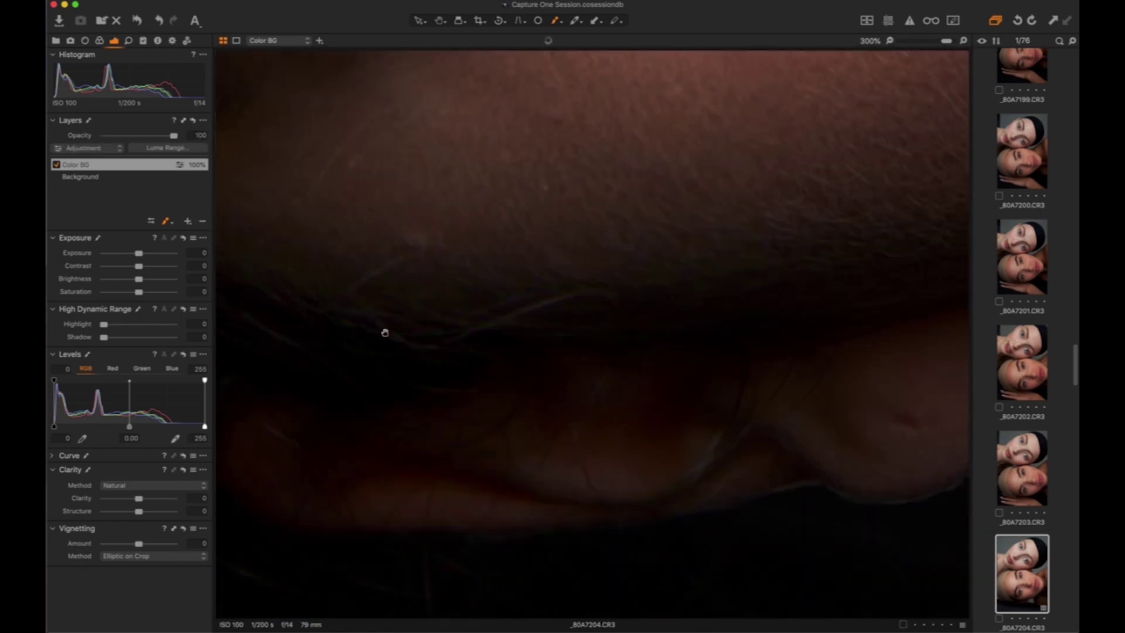
{"action": "left_click_drag", "start_coordinate": [456, 336], "coordinate": [835, 419]}
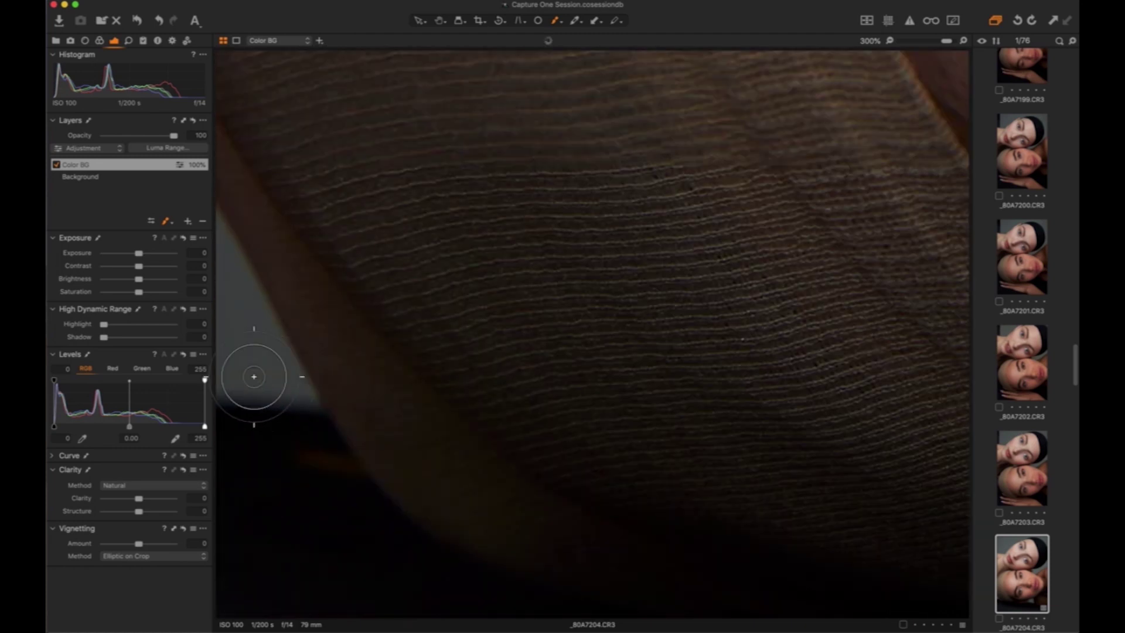
{"action": "mouse_move", "coordinate": [224, 388]}
{"action": "left_mouse_down"}
{"action": "mouse_move", "coordinate": [219, 235]}
{"action": "mouse_move", "coordinate": [246, 322]}
{"action": "mouse_move", "coordinate": [301, 396]}
{"action": "left_mouse_up"}
{"action": "scroll", "coordinate": [764, 287], "scroll_direction": "down", "scroll_amount": 4}
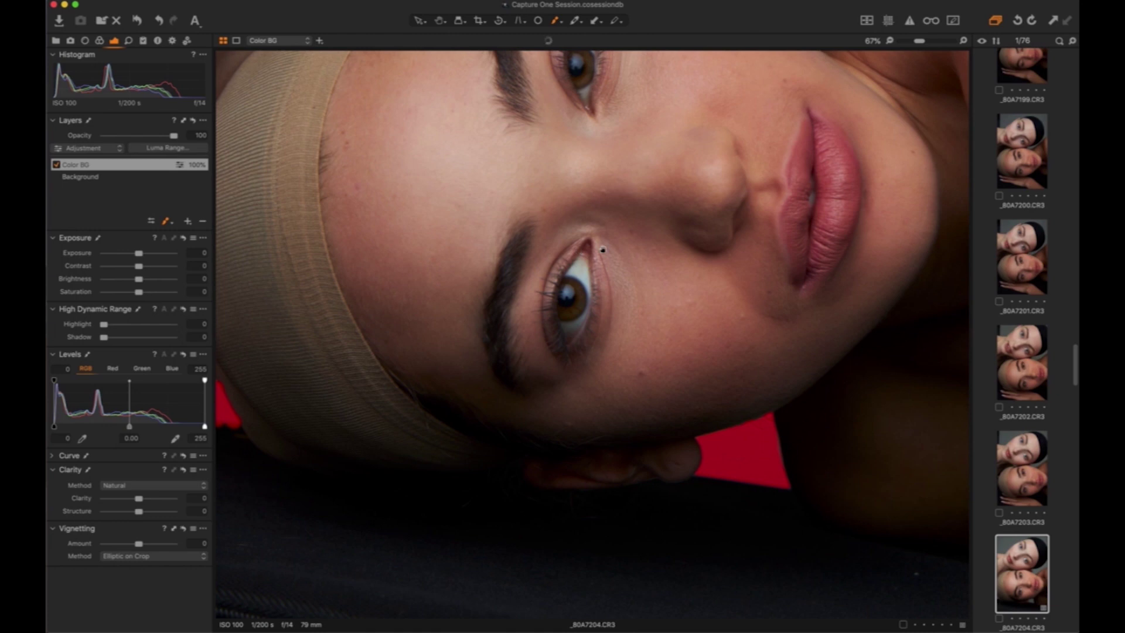
Mask the tiny background gap between the two faces beside the lower model's upper eyebrow
{"action": "left_click_drag", "start_coordinate": [600, 295], "coordinate": [603, 394]}
{"action": "left_click_drag", "start_coordinate": [611, 257], "coordinate": [616, 420]}
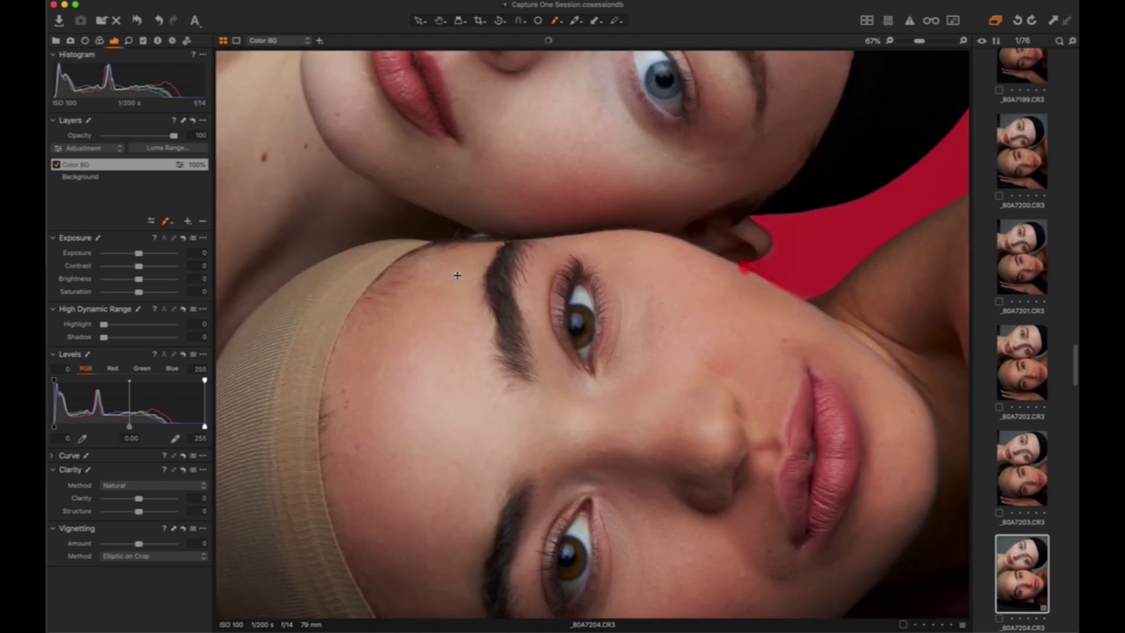
{"action": "key", "text": "super+plus"}
{"action": "key", "text": "super+plus"}
{"action": "key", "text": "super+equal"}
{"action": "scroll", "coordinate": [666, 428], "scroll_direction": "up", "scroll_amount": 10}
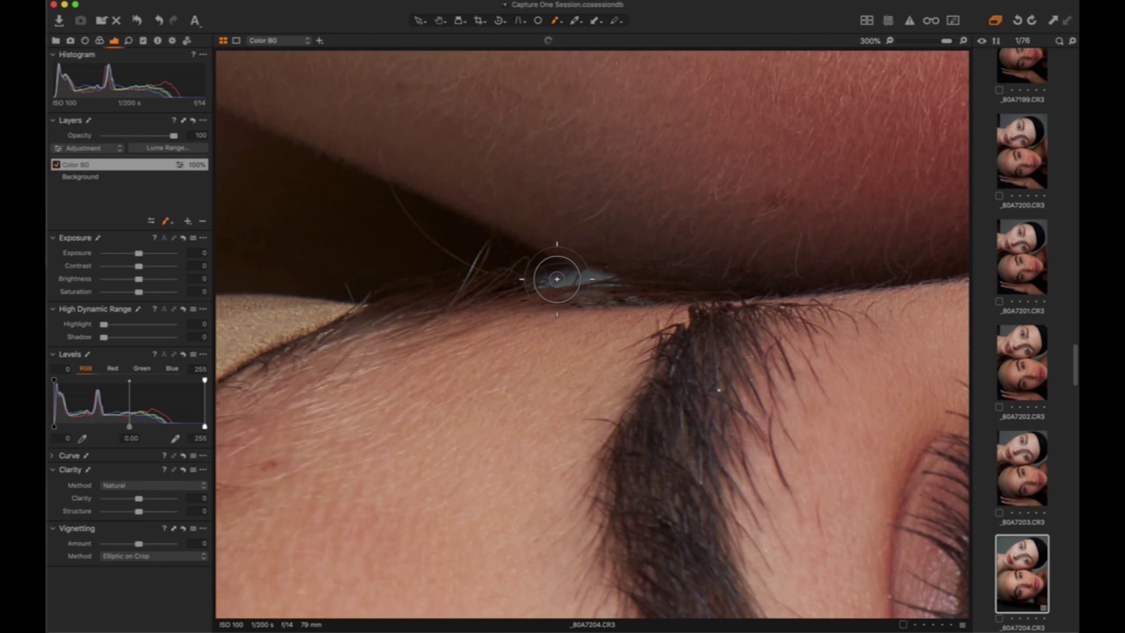
{"action": "left_click_drag", "start_coordinate": [595, 276], "coordinate": [510, 276]}
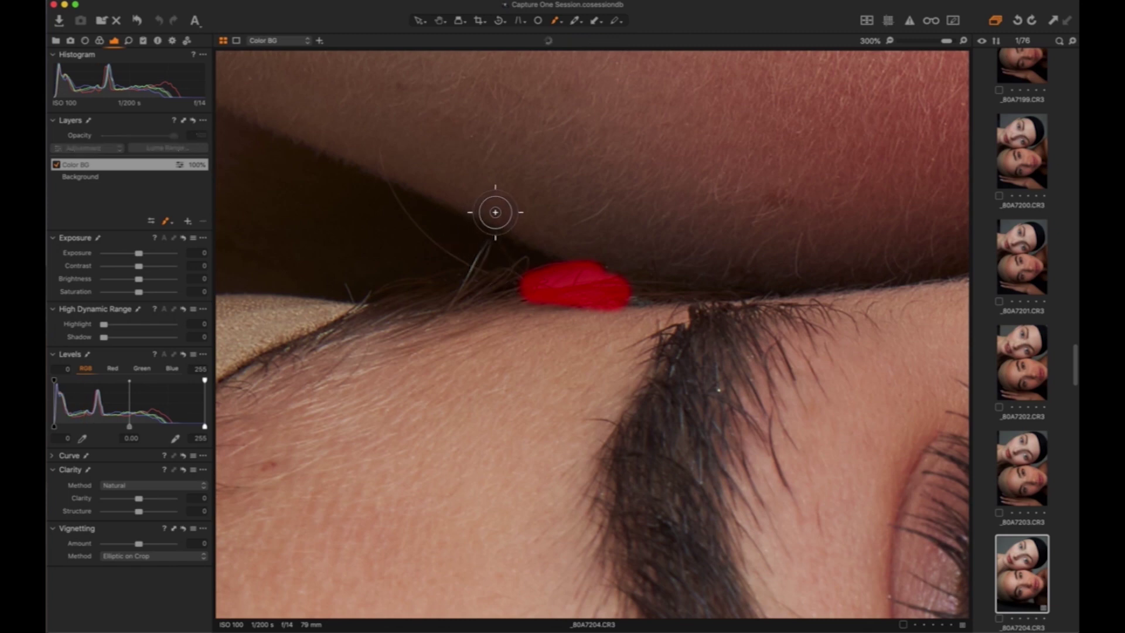
{"action": "scroll", "coordinate": [503, 214], "scroll_direction": "down", "scroll_amount": 5}
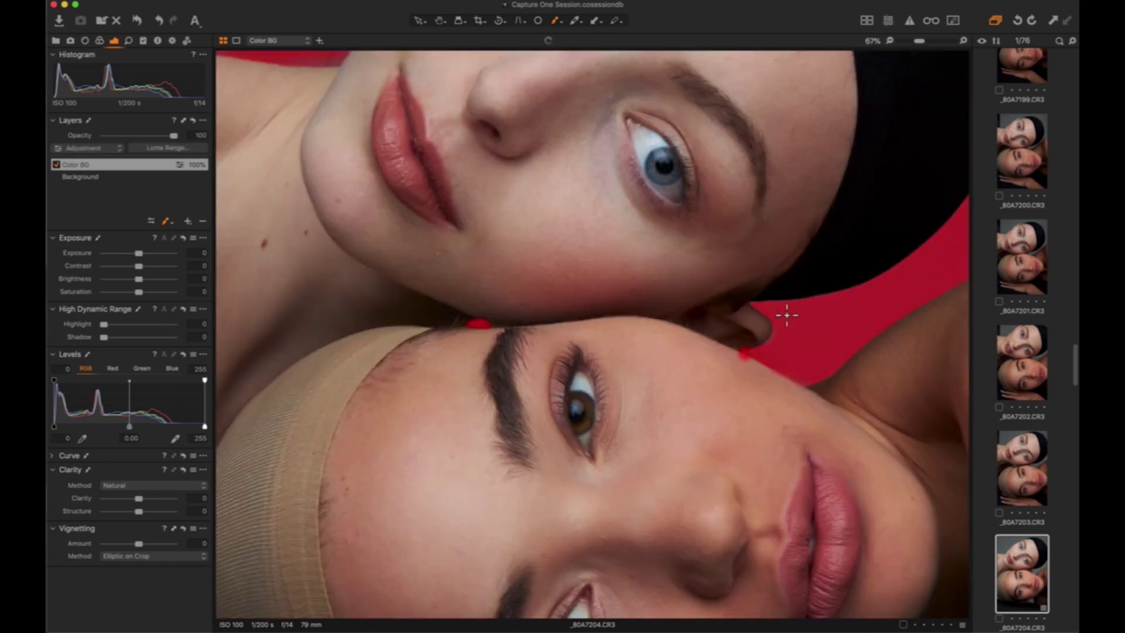
Erase the mask spill along the lower model's cheek edge and below the upper model's ear
{"action": "scroll", "coordinate": [623, 294], "scroll_direction": "up", "scroll_amount": 10}
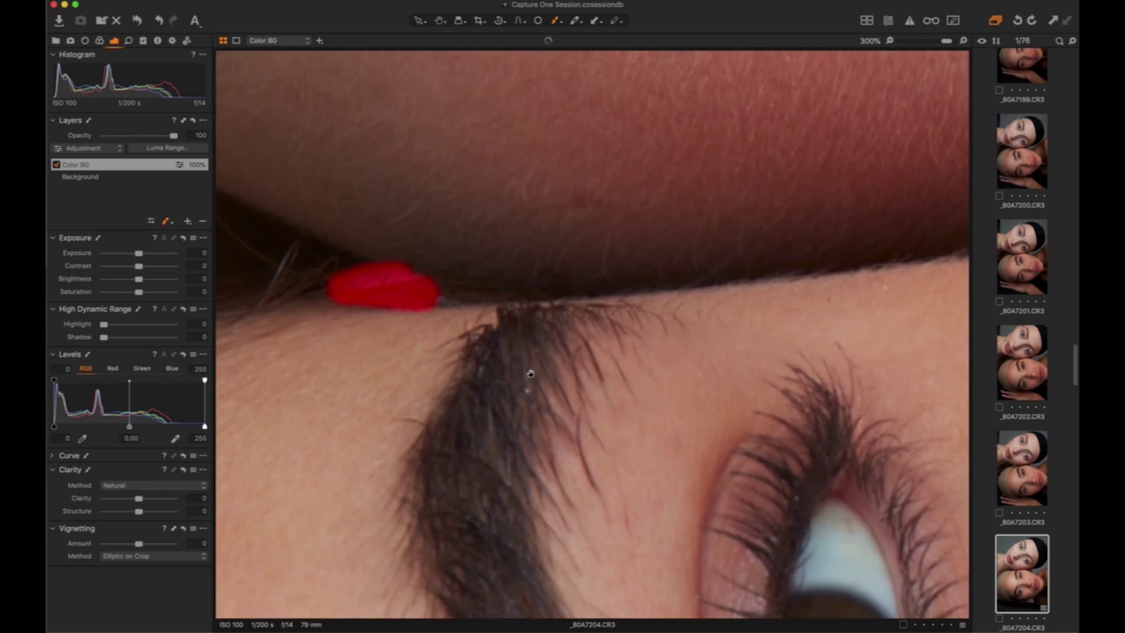
{"action": "scroll", "coordinate": [482, 355], "scroll_direction": "right", "scroll_amount": 15}
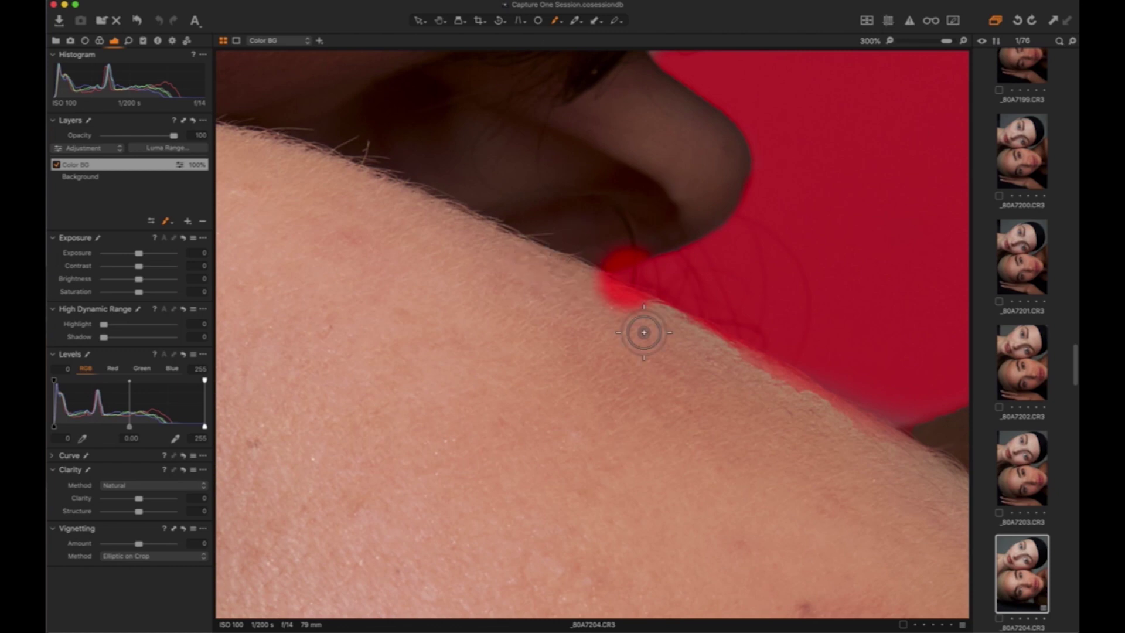
{"action": "left_click", "coordinate": [586, 317]}
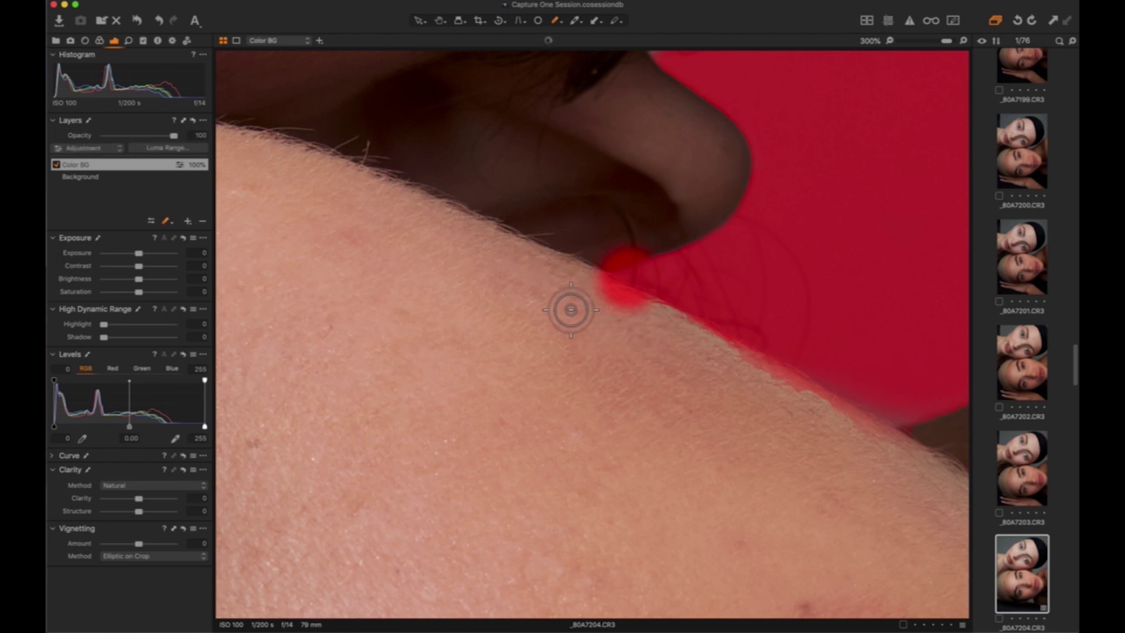
{"action": "mouse_move", "coordinate": [661, 337]}
{"action": "left_mouse_down"}
{"action": "mouse_move", "coordinate": [582, 292]}
{"action": "mouse_move", "coordinate": [663, 330]}
{"action": "mouse_move", "coordinate": [586, 282]}
{"action": "mouse_move", "coordinate": [696, 344]}
{"action": "left_mouse_up"}
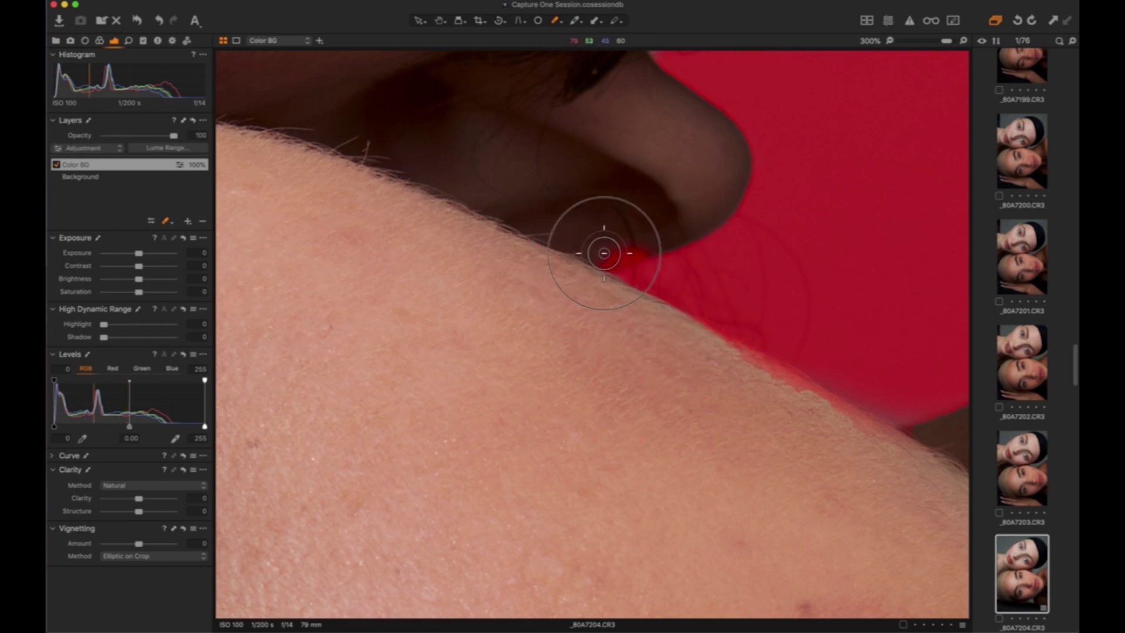
{"action": "mouse_move", "coordinate": [786, 371]}
{"action": "left_mouse_down"}
{"action": "mouse_move", "coordinate": [730, 365]}
{"action": "mouse_move", "coordinate": [851, 437]}
{"action": "mouse_move", "coordinate": [839, 412]}
{"action": "left_mouse_up"}
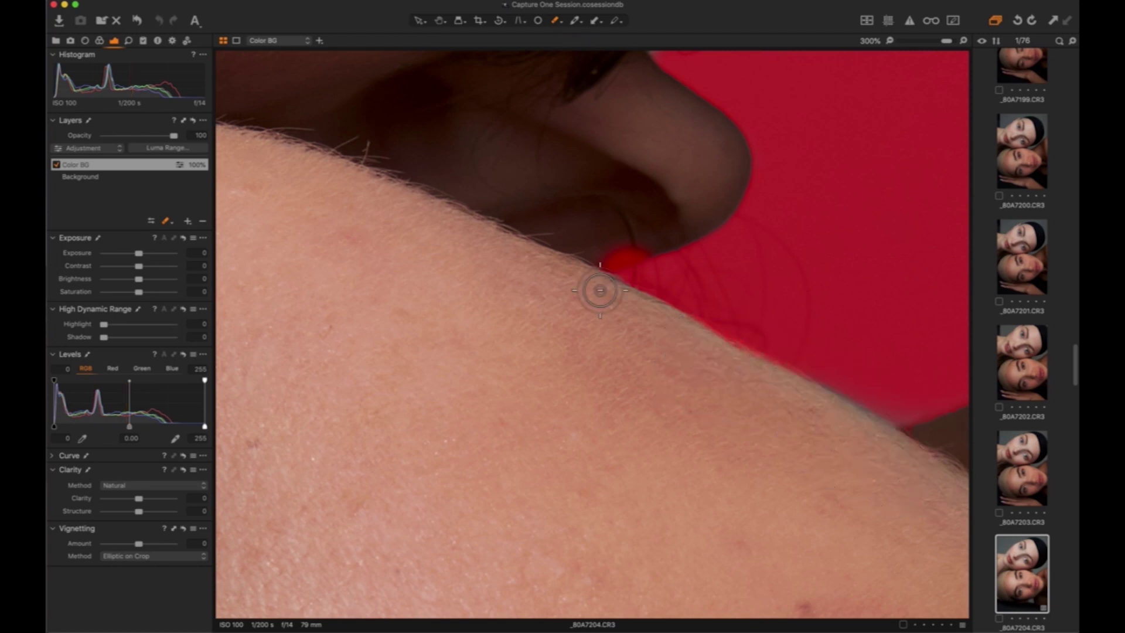
{"action": "left_click", "coordinate": [634, 252]}
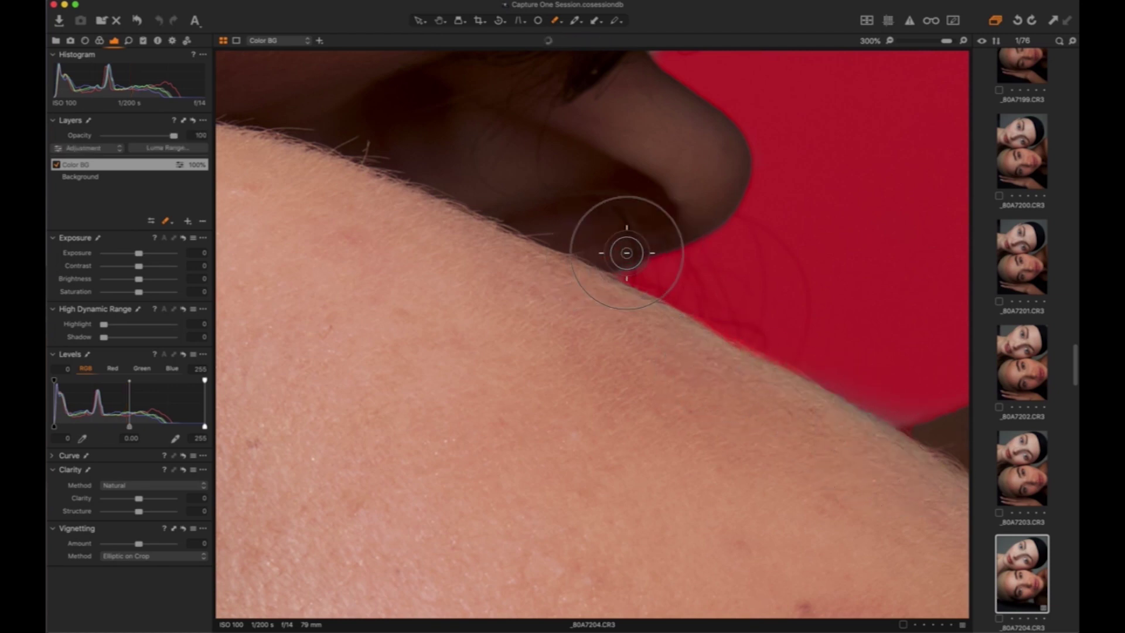
Mask the leftover background edge where the upper model's chin meets her shoulder
{"action": "scroll", "coordinate": [545, 204], "scroll_direction": "down", "scroll_amount": 4}
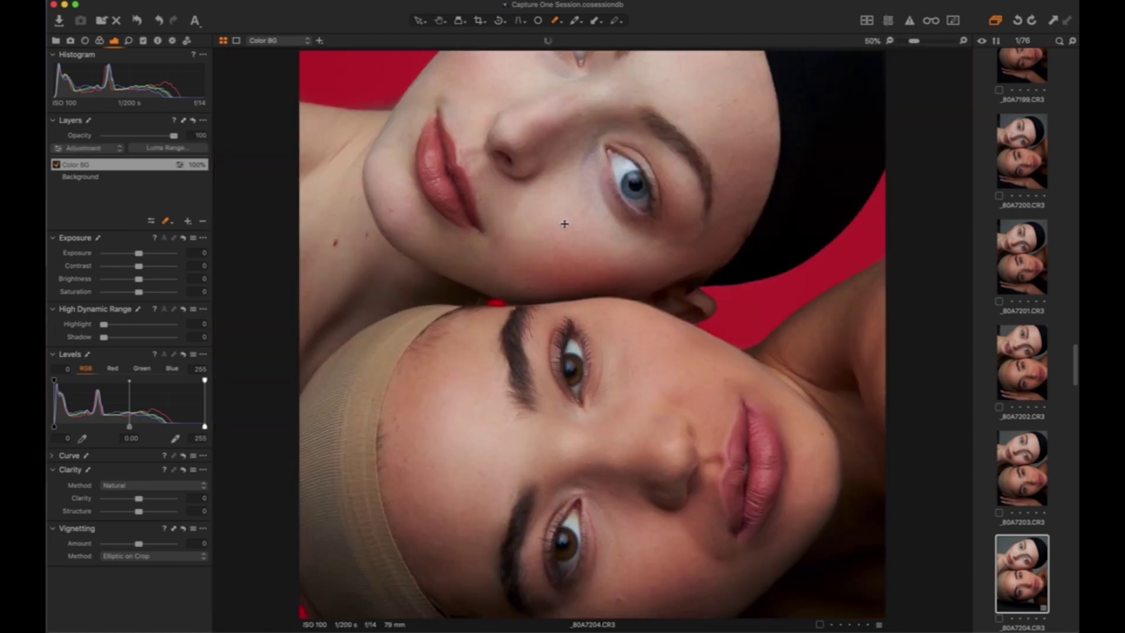
{"action": "scroll", "coordinate": [564, 224], "scroll_direction": "down", "scroll_amount": 1}
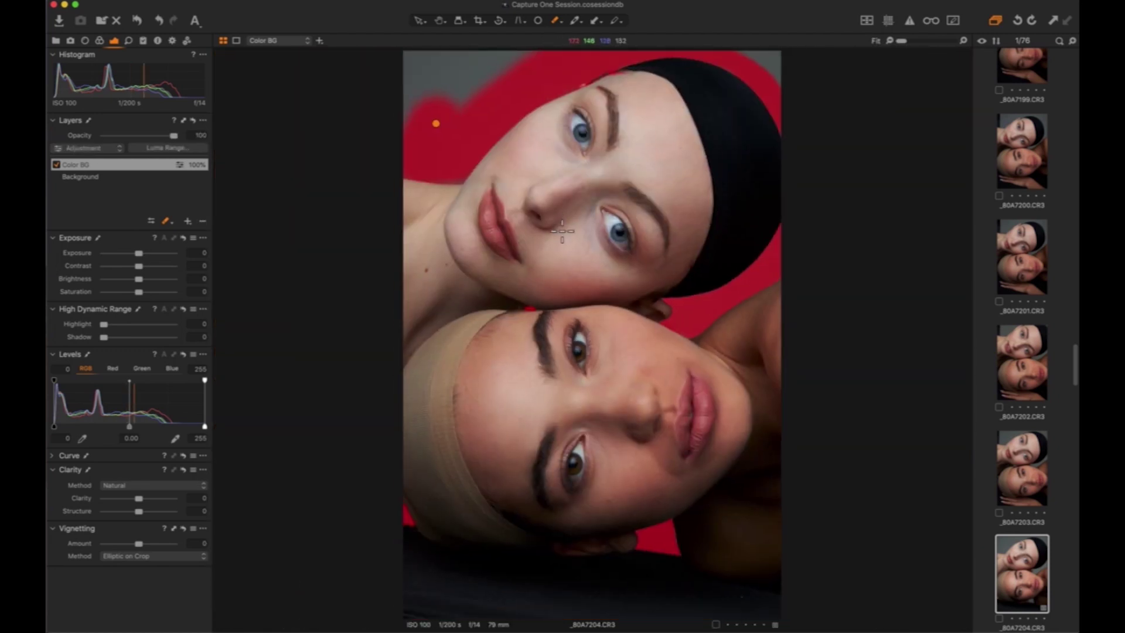
{"action": "scroll", "coordinate": [475, 214], "scroll_direction": "up", "scroll_amount": 2}
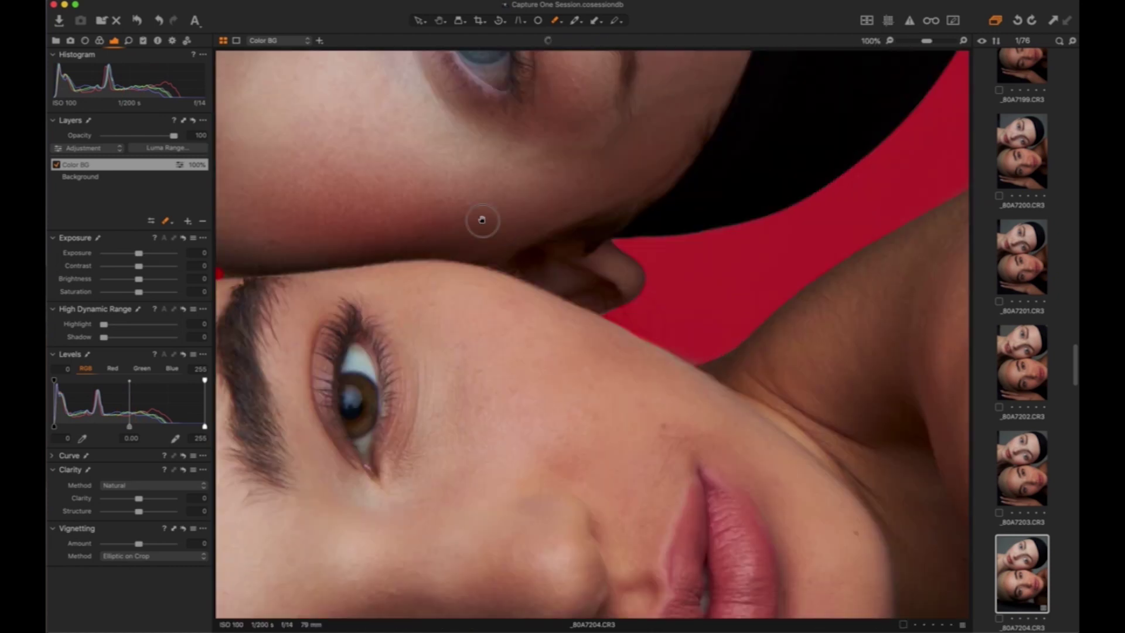
{"action": "scroll", "coordinate": [482, 220], "scroll_direction": "up", "scroll_amount": 10}
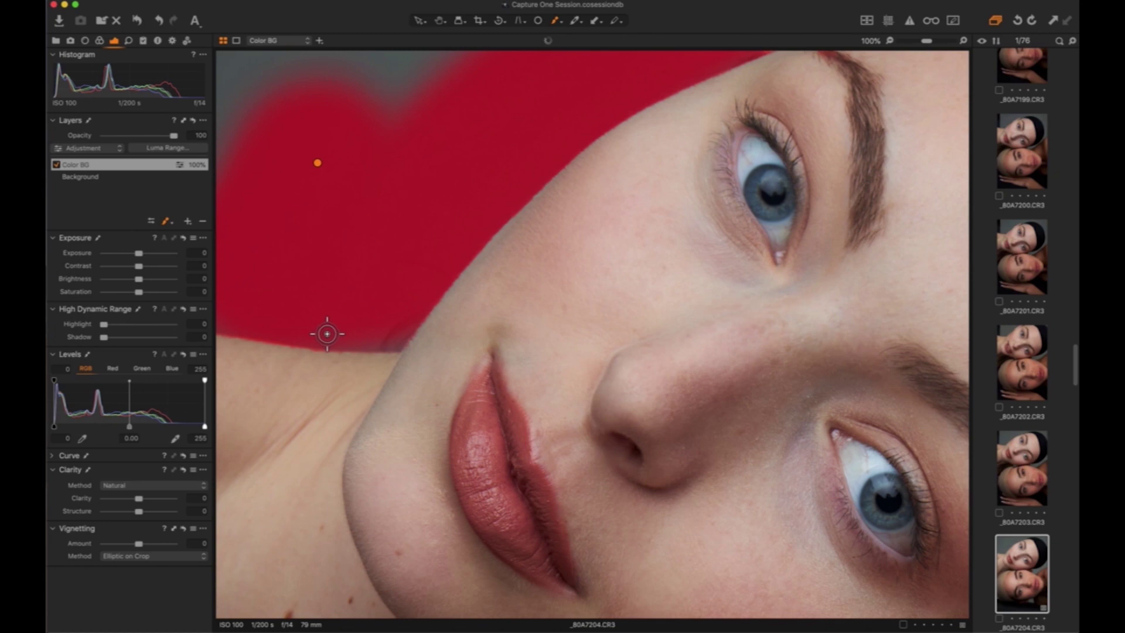
{"action": "mouse_move", "coordinate": [337, 337]}
{"action": "left_mouse_down"}
{"action": "mouse_move", "coordinate": [392, 341]}
{"action": "mouse_move", "coordinate": [407, 317]}
{"action": "left_mouse_up"}
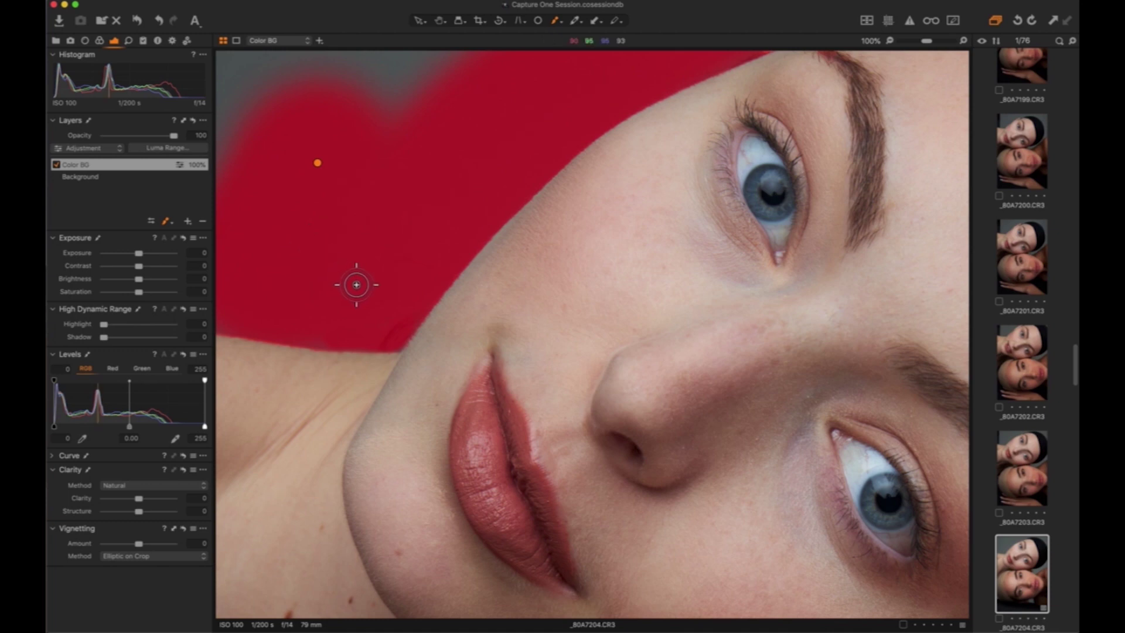
Mask the remaining unpainted grey background along the photo's upper edge and in both upper corners
{"action": "key", "text": "super+minus"}
{"action": "key", "text": "super+minus"}
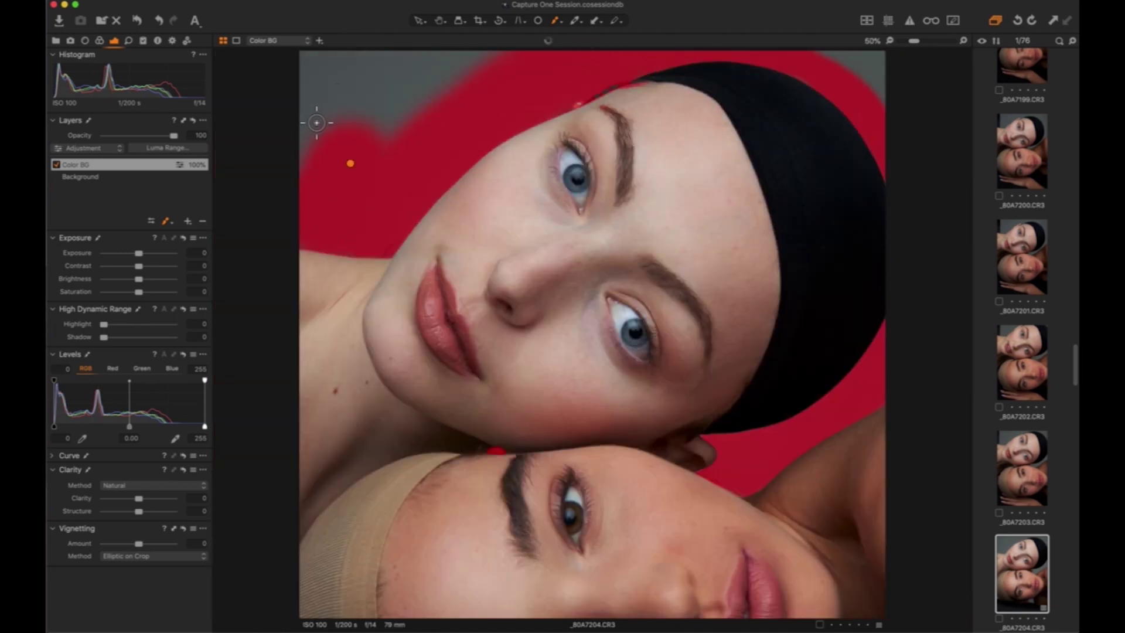
{"action": "mouse_move", "coordinate": [307, 146]}
{"action": "left_mouse_down"}
{"action": "mouse_move", "coordinate": [309, 59]}
{"action": "mouse_move", "coordinate": [511, 57]}
{"action": "mouse_move", "coordinate": [409, 103]}
{"action": "mouse_move", "coordinate": [364, 111]}
{"action": "mouse_move", "coordinate": [397, 97]}
{"action": "mouse_move", "coordinate": [379, 77]}
{"action": "mouse_move", "coordinate": [317, 104]}
{"action": "mouse_move", "coordinate": [350, 81]}
{"action": "mouse_move", "coordinate": [332, 142]}
{"action": "mouse_move", "coordinate": [313, 90]}
{"action": "mouse_move", "coordinate": [338, 123]}
{"action": "mouse_move", "coordinate": [457, 93]}
{"action": "mouse_move", "coordinate": [316, 118]}
{"action": "mouse_move", "coordinate": [306, 73]}
{"action": "mouse_move", "coordinate": [304, 178]}
{"action": "mouse_move", "coordinate": [880, 54]}
{"action": "mouse_move", "coordinate": [837, 66]}
{"action": "mouse_move", "coordinate": [824, 53]}
{"action": "mouse_move", "coordinate": [872, 60]}
{"action": "mouse_move", "coordinate": [881, 89]}
{"action": "mouse_move", "coordinate": [880, 53]}
{"action": "mouse_move", "coordinate": [827, 53]}
{"action": "mouse_move", "coordinate": [878, 79]}
{"action": "left_mouse_up"}
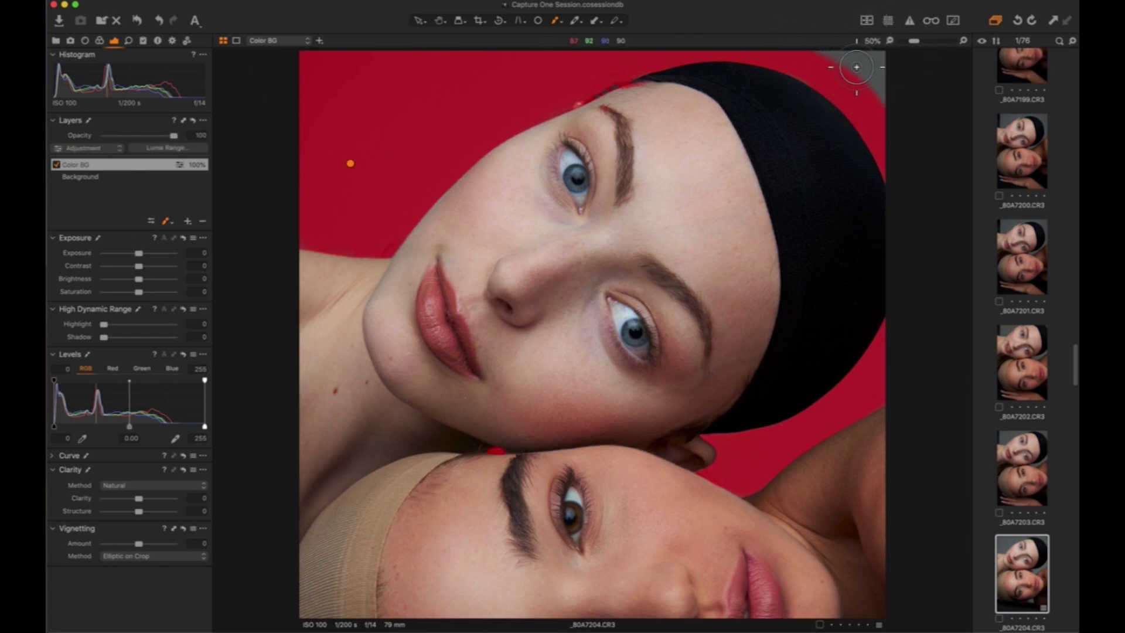
{"action": "mouse_move", "coordinate": [853, 66]}
{"action": "left_mouse_down"}
{"action": "mouse_move", "coordinate": [874, 87]}
{"action": "mouse_move", "coordinate": [863, 62]}
{"action": "mouse_move", "coordinate": [825, 55]}
{"action": "mouse_move", "coordinate": [879, 55]}
{"action": "mouse_move", "coordinate": [881, 96]}
{"action": "mouse_move", "coordinate": [877, 57]}
{"action": "mouse_move", "coordinate": [820, 55]}
{"action": "mouse_move", "coordinate": [872, 78]}
{"action": "left_mouse_up"}
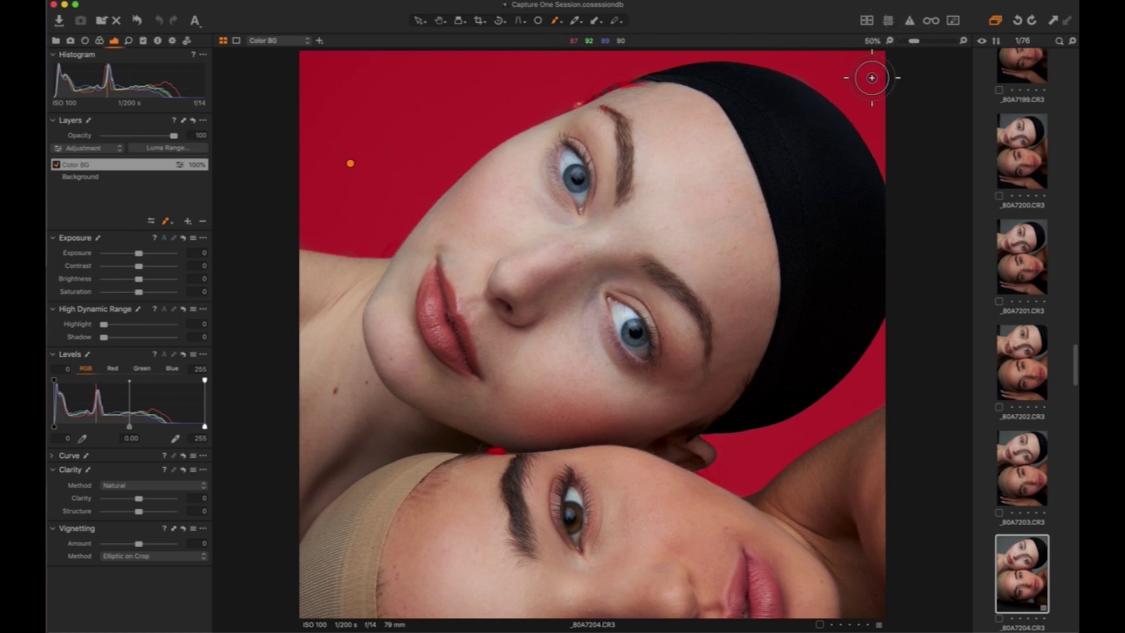
Display the Color BG mask in grayscale and refine it with a radius of 129
{"action": "key", "text": "super+0"}
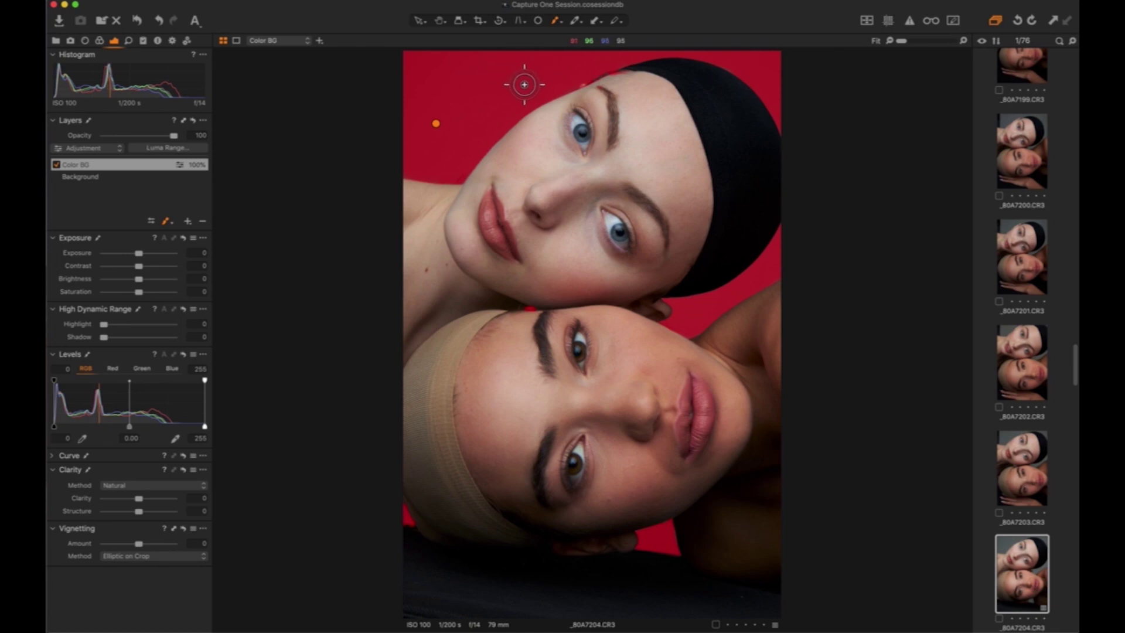
{"action": "key", "text": "alt+m"}
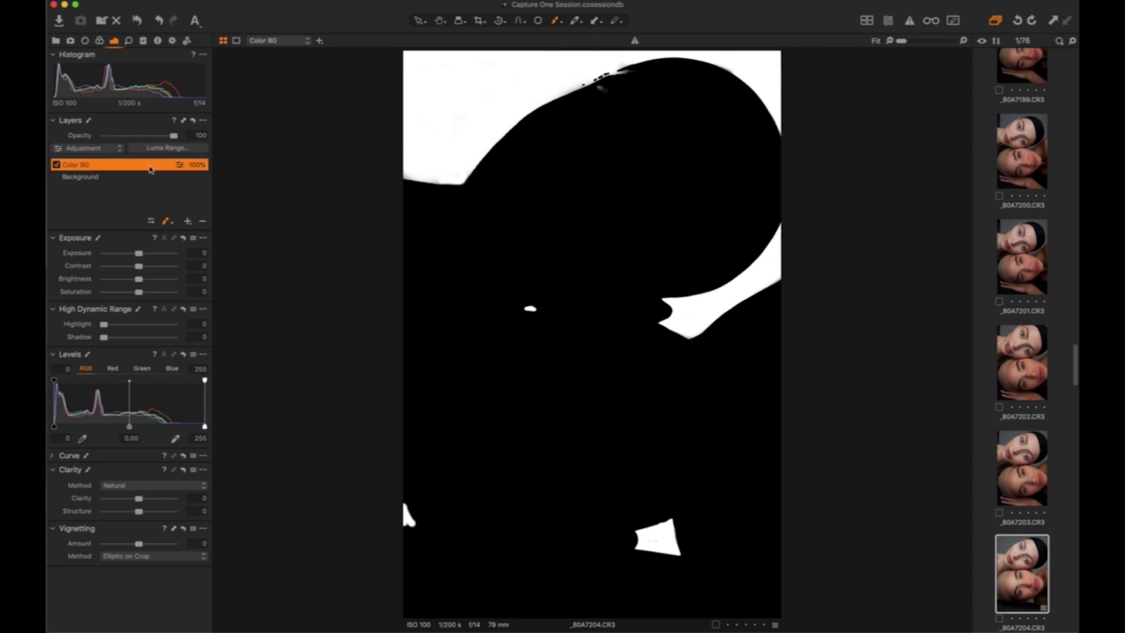
{"action": "right_click", "coordinate": [131, 168]}
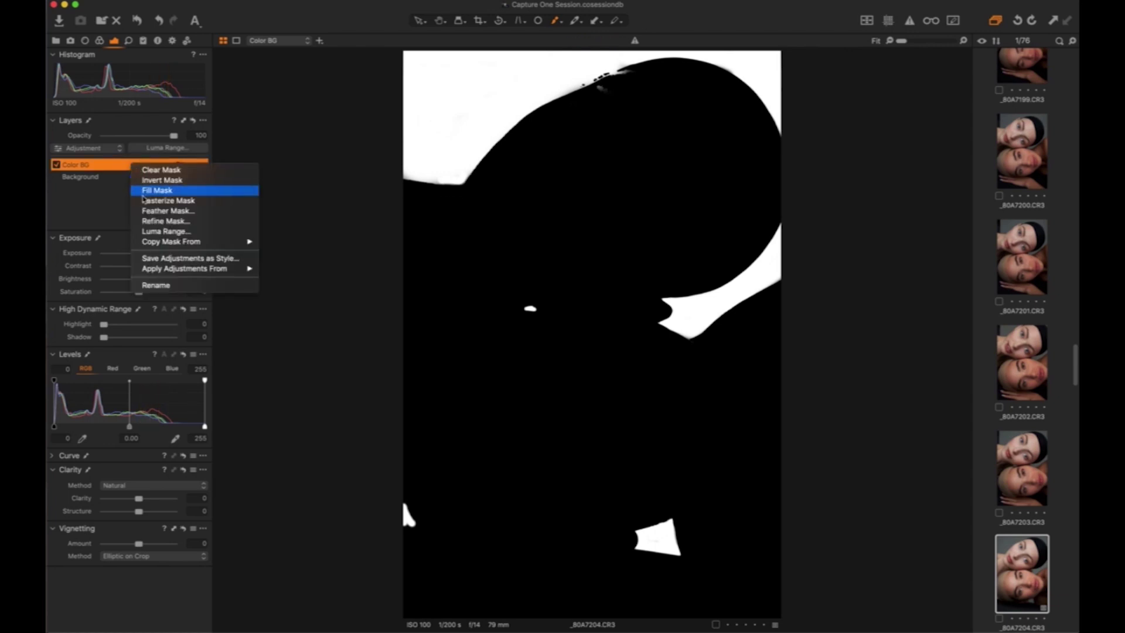
{"action": "left_click", "coordinate": [149, 222]}
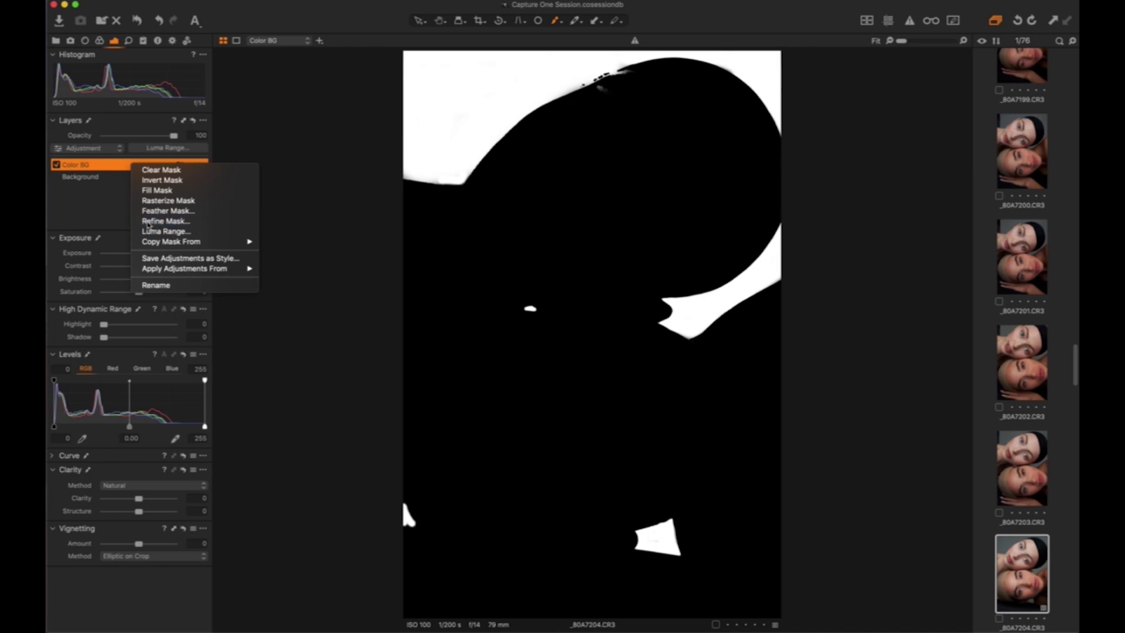
{"action": "left_click_drag", "start_coordinate": [527, 151], "coordinate": [516, 369]}
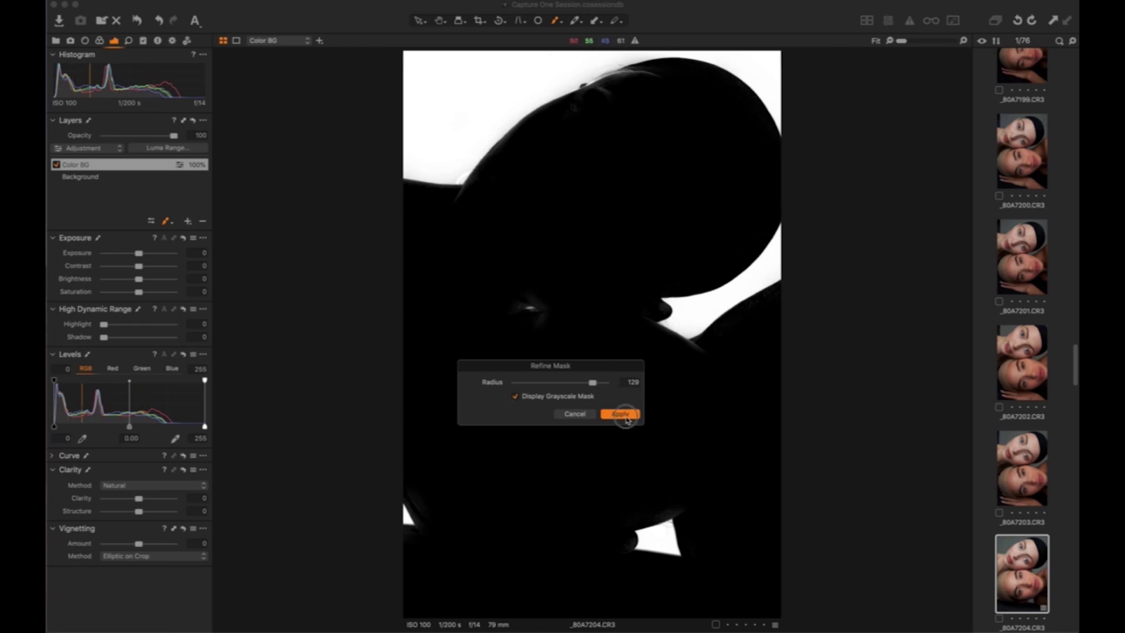
{"action": "left_click", "coordinate": [621, 414]}
Erase the grey mask spill inside the upper model's forehead and along her hairline, reducing the brush size for the edge
{"action": "scroll", "coordinate": [672, 138], "scroll_direction": "up", "scroll_amount": 2}
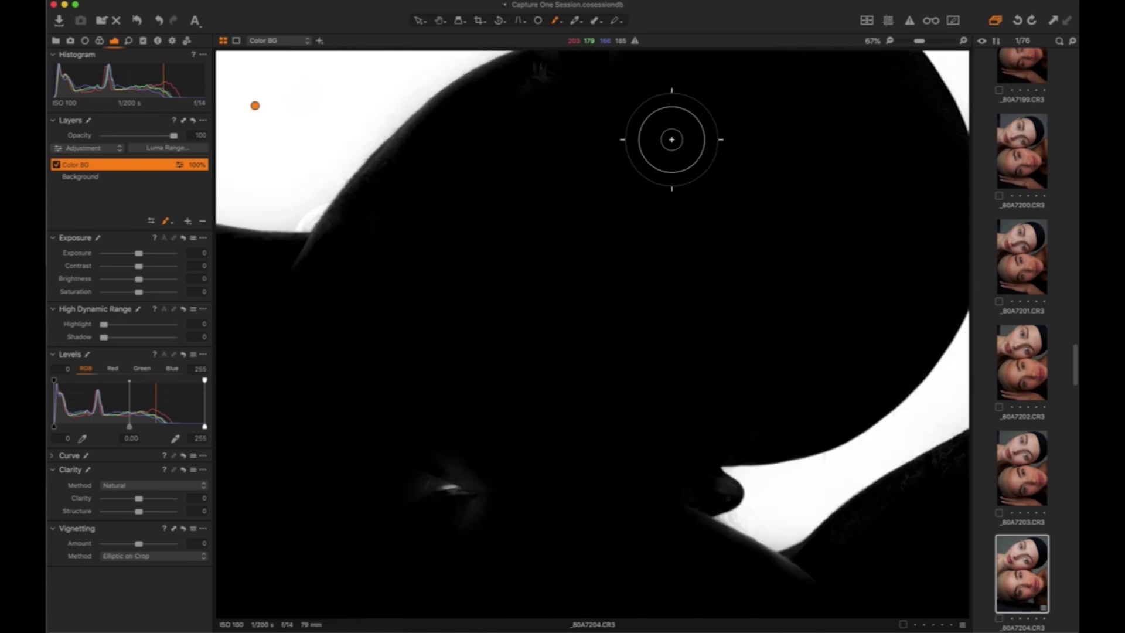
{"action": "scroll", "coordinate": [671, 139], "scroll_direction": "up", "scroll_amount": 2}
{"action": "mouse_move", "coordinate": [482, 109]}
{"action": "left_mouse_down"}
{"action": "mouse_move", "coordinate": [482, 402]}
{"action": "mouse_move", "coordinate": [475, 326]}
{"action": "left_mouse_up"}
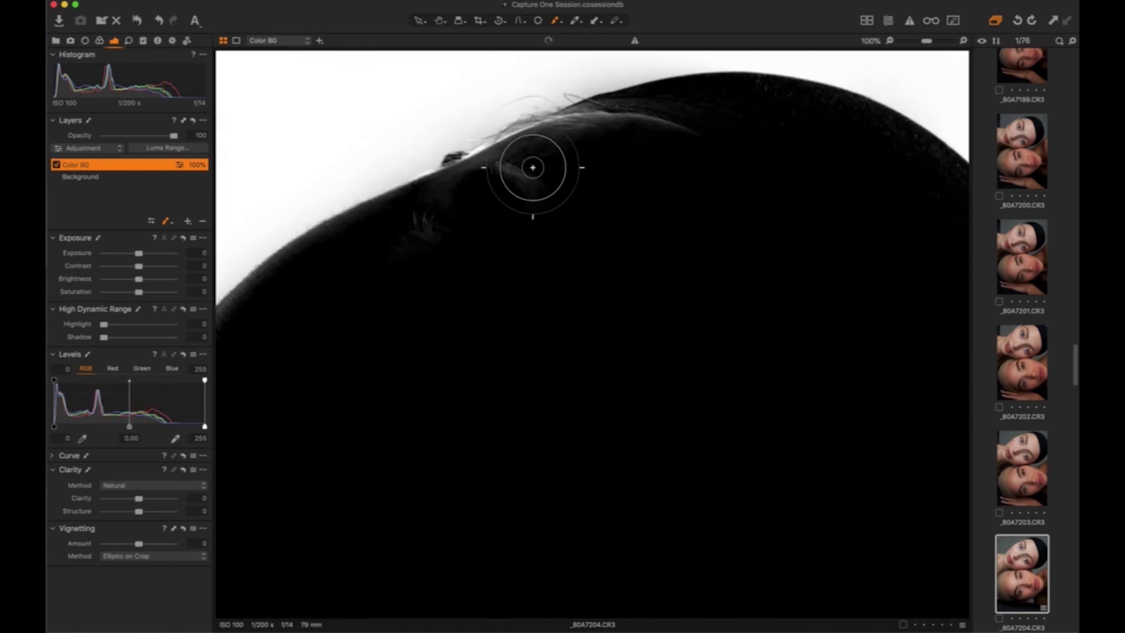
{"action": "key", "text": "e"}
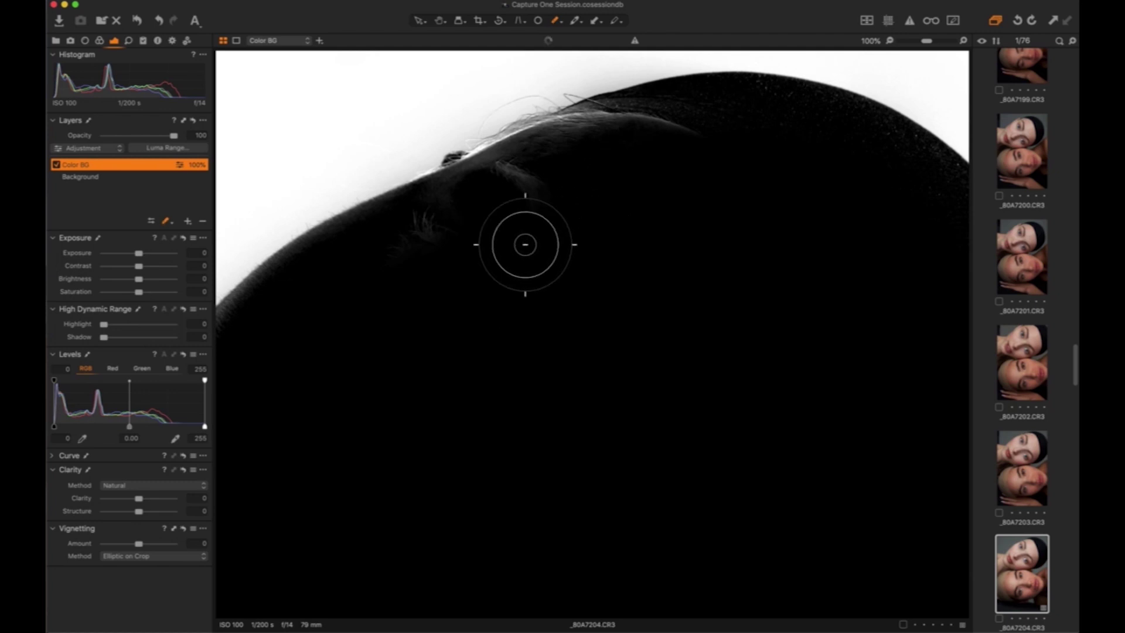
{"action": "left_click_drag", "start_coordinate": [413, 251], "coordinate": [425, 243]}
{"action": "left_click_drag", "start_coordinate": [503, 218], "coordinate": [582, 205]}
{"action": "key", "text": "["}
{"action": "key", "text": "["}
{"action": "key", "text": "["}
{"action": "key", "text": "["}
{"action": "mouse_move", "coordinate": [465, 193]}
{"action": "left_mouse_down"}
{"action": "mouse_move", "coordinate": [557, 140]}
{"action": "mouse_move", "coordinate": [690, 140]}
{"action": "mouse_move", "coordinate": [686, 127]}
{"action": "mouse_move", "coordinate": [630, 125]}
{"action": "mouse_move", "coordinate": [530, 157]}
{"action": "mouse_move", "coordinate": [631, 116]}
{"action": "mouse_move", "coordinate": [606, 120]}
{"action": "mouse_move", "coordinate": [665, 126]}
{"action": "mouse_move", "coordinate": [586, 126]}
{"action": "mouse_move", "coordinate": [448, 194]}
{"action": "mouse_move", "coordinate": [566, 136]}
{"action": "mouse_move", "coordinate": [678, 134]}
{"action": "mouse_move", "coordinate": [549, 147]}
{"action": "mouse_move", "coordinate": [600, 128]}
{"action": "mouse_move", "coordinate": [684, 140]}
{"action": "mouse_move", "coordinate": [597, 125]}
{"action": "mouse_move", "coordinate": [647, 124]}
{"action": "mouse_move", "coordinate": [461, 186]}
{"action": "mouse_move", "coordinate": [581, 128]}
{"action": "left_mouse_up"}
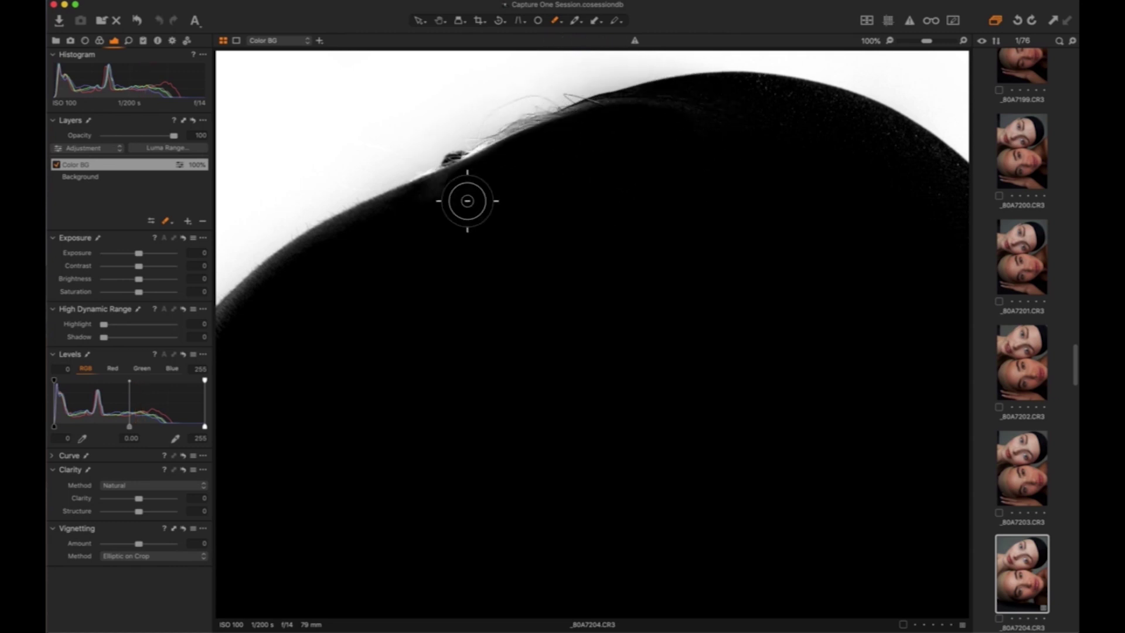
Erase the grey mask spill around the small gap between the two faces
{"action": "key", "text": "super+plus"}
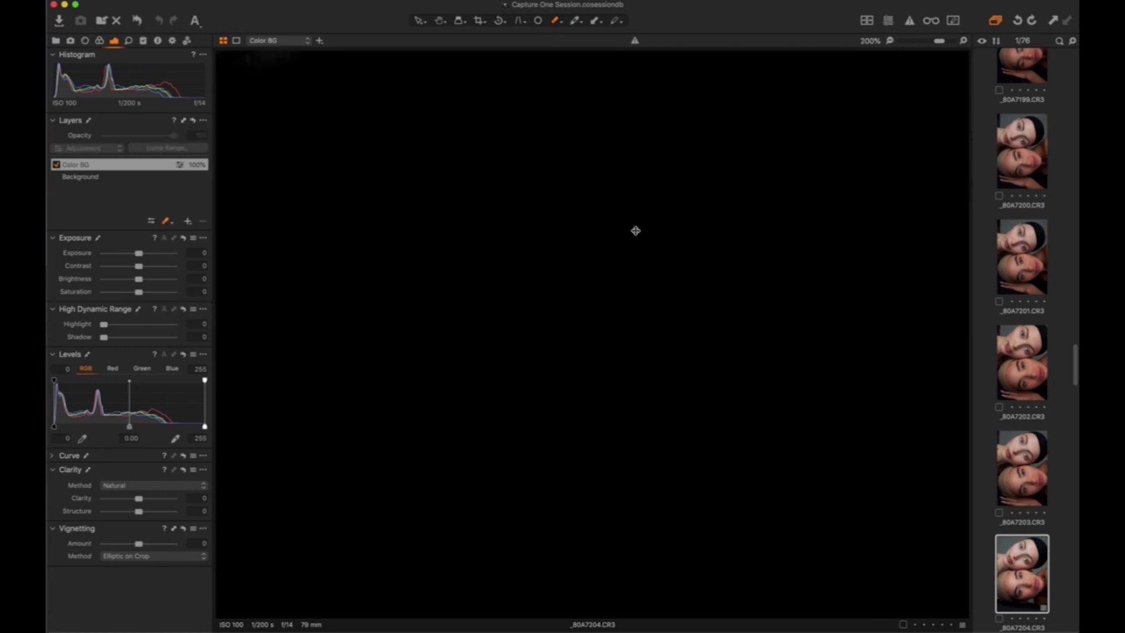
{"action": "scroll", "coordinate": [640, 239], "scroll_direction": "down", "scroll_amount": 2}
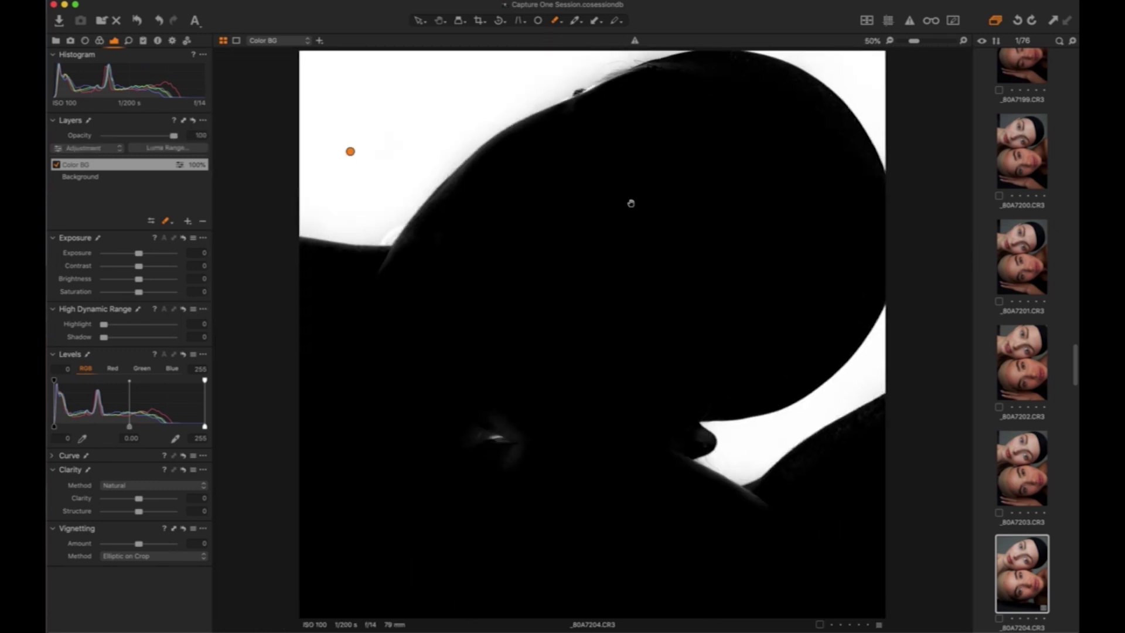
{"action": "scroll", "coordinate": [547, 321], "scroll_direction": "up", "scroll_amount": 1}
{"action": "left_click_drag", "start_coordinate": [586, 216], "coordinate": [585, 221]}
{"action": "mouse_move", "coordinate": [403, 306]}
{"action": "left_mouse_down"}
{"action": "mouse_move", "coordinate": [365, 301]}
{"action": "mouse_move", "coordinate": [457, 346]}
{"action": "mouse_move", "coordinate": [361, 297]}
{"action": "mouse_move", "coordinate": [395, 311]}
{"action": "mouse_move", "coordinate": [442, 374]}
{"action": "mouse_move", "coordinate": [505, 381]}
{"action": "mouse_move", "coordinate": [369, 385]}
{"action": "left_mouse_up"}
{"action": "key", "text": "bracketright"}
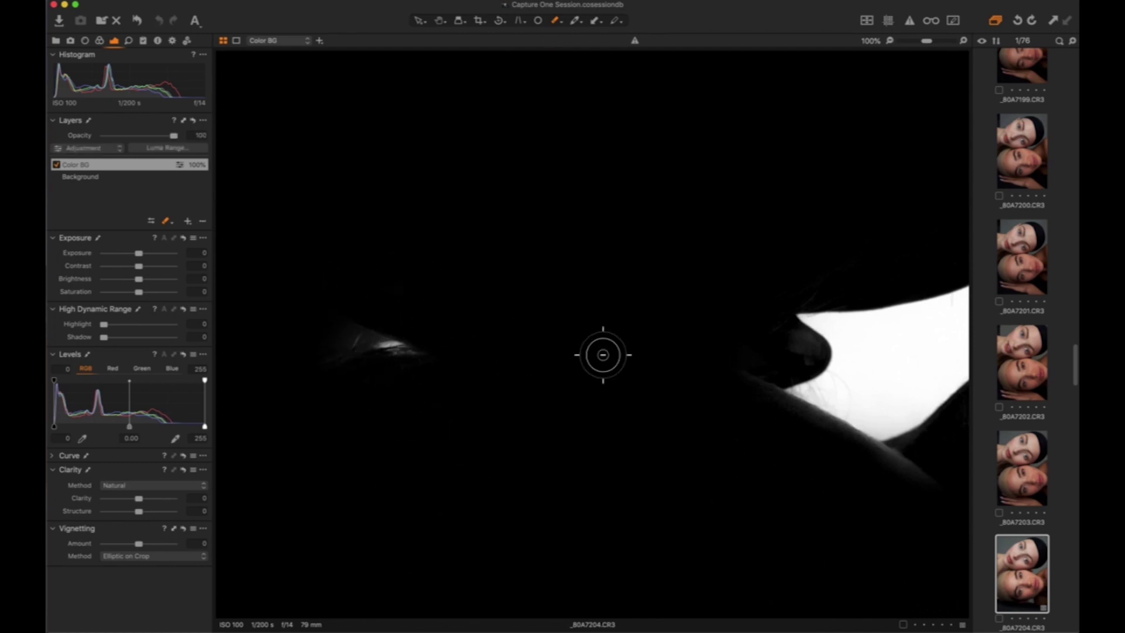
Erase the mask spill inside the upper model's ear, along the lower model's cheek and on her shoulder
{"action": "mouse_move", "coordinate": [794, 350]}
{"action": "left_mouse_down"}
{"action": "mouse_move", "coordinate": [807, 354]}
{"action": "mouse_move", "coordinate": [785, 350]}
{"action": "left_mouse_up"}
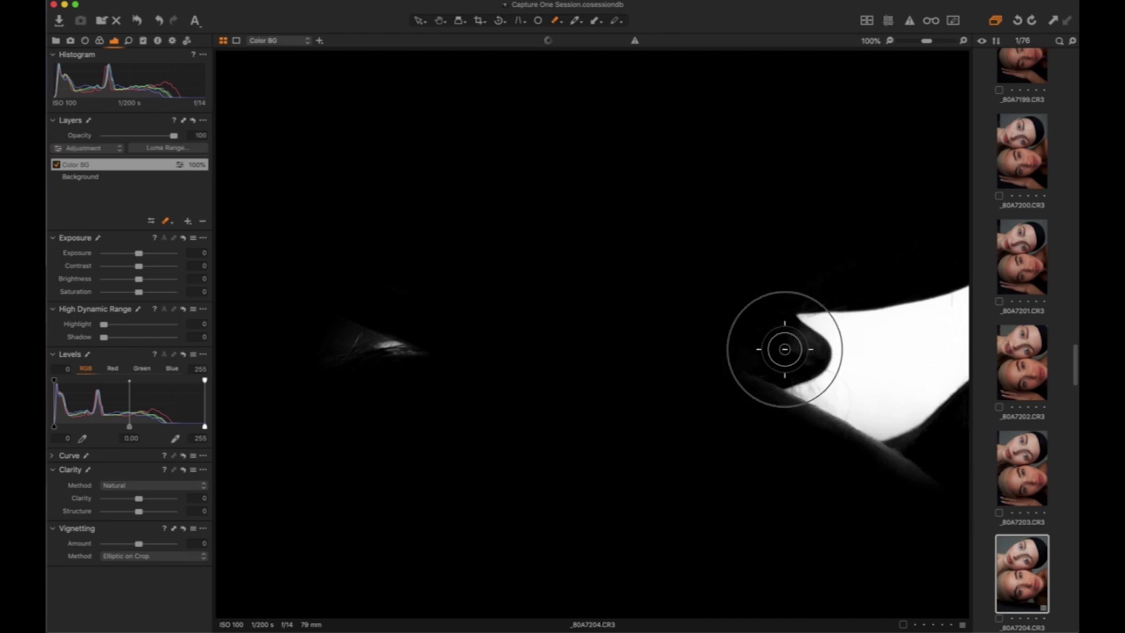
{"action": "mouse_move", "coordinate": [652, 357]}
{"action": "left_mouse_down"}
{"action": "mouse_move", "coordinate": [517, 241]}
{"action": "mouse_move", "coordinate": [517, 224]}
{"action": "left_mouse_up"}
{"action": "left_click_drag", "start_coordinate": [663, 218], "coordinate": [630, 213]}
{"action": "mouse_move", "coordinate": [620, 269]}
{"action": "left_mouse_down"}
{"action": "mouse_move", "coordinate": [743, 328]}
{"action": "mouse_move", "coordinate": [814, 388]}
{"action": "left_mouse_up"}
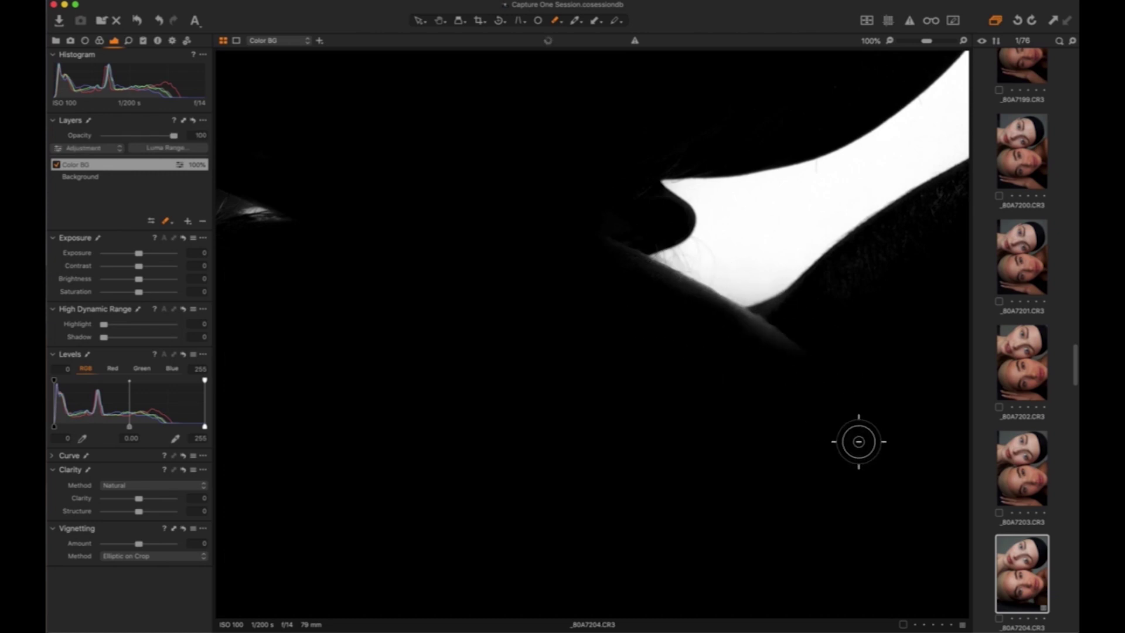
{"action": "mouse_move", "coordinate": [632, 275]}
{"action": "left_mouse_down"}
{"action": "mouse_move", "coordinate": [723, 322]}
{"action": "mouse_move", "coordinate": [813, 400]}
{"action": "left_mouse_up"}
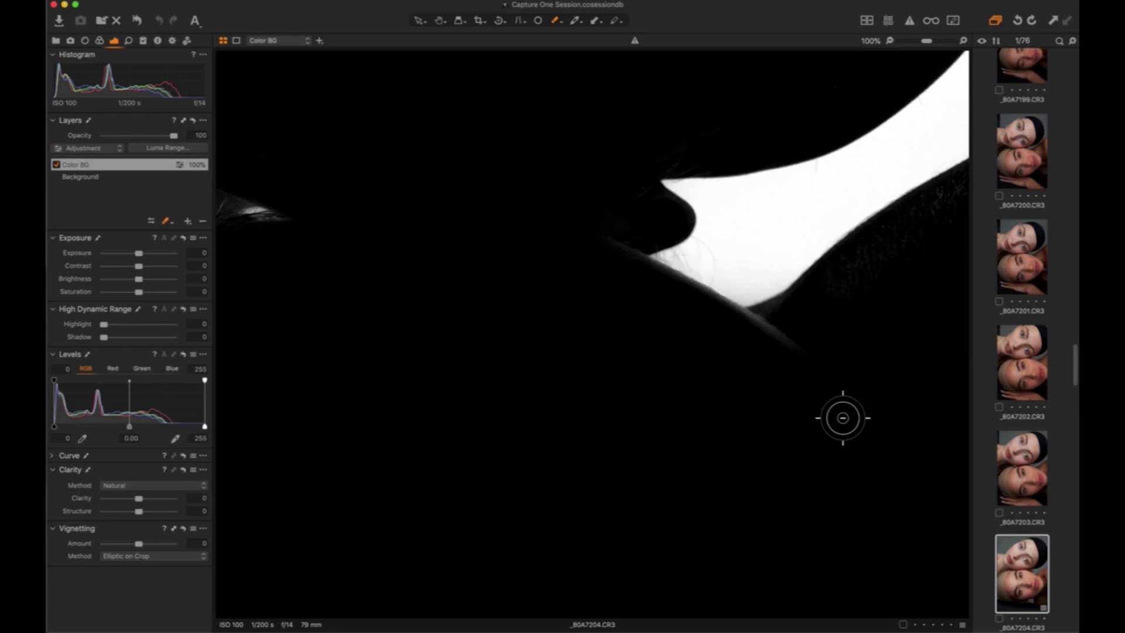
{"action": "mouse_move", "coordinate": [888, 261]}
{"action": "left_mouse_down"}
{"action": "mouse_move", "coordinate": [897, 239]}
{"action": "mouse_move", "coordinate": [966, 188]}
{"action": "left_mouse_up"}
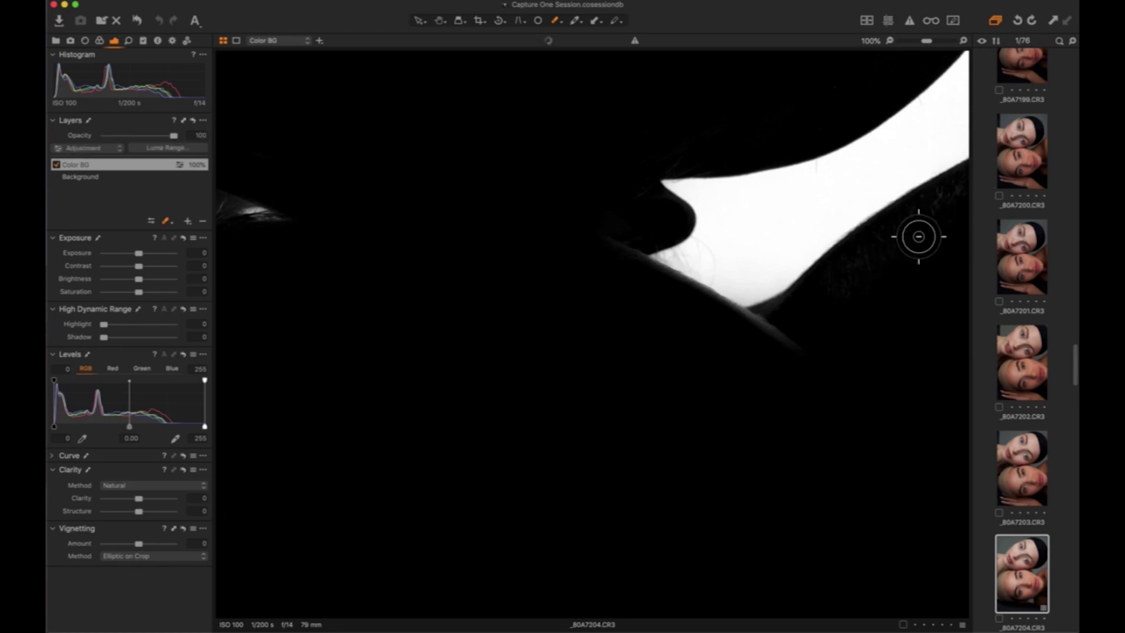
Hide the mask display and shift the Color BG layer's Color Balance highlights strongly toward blue
{"action": "scroll", "coordinate": [639, 325], "scroll_direction": "down", "scroll_amount": 2}
{"action": "scroll", "coordinate": [643, 332], "scroll_direction": "down", "scroll_amount": 1}
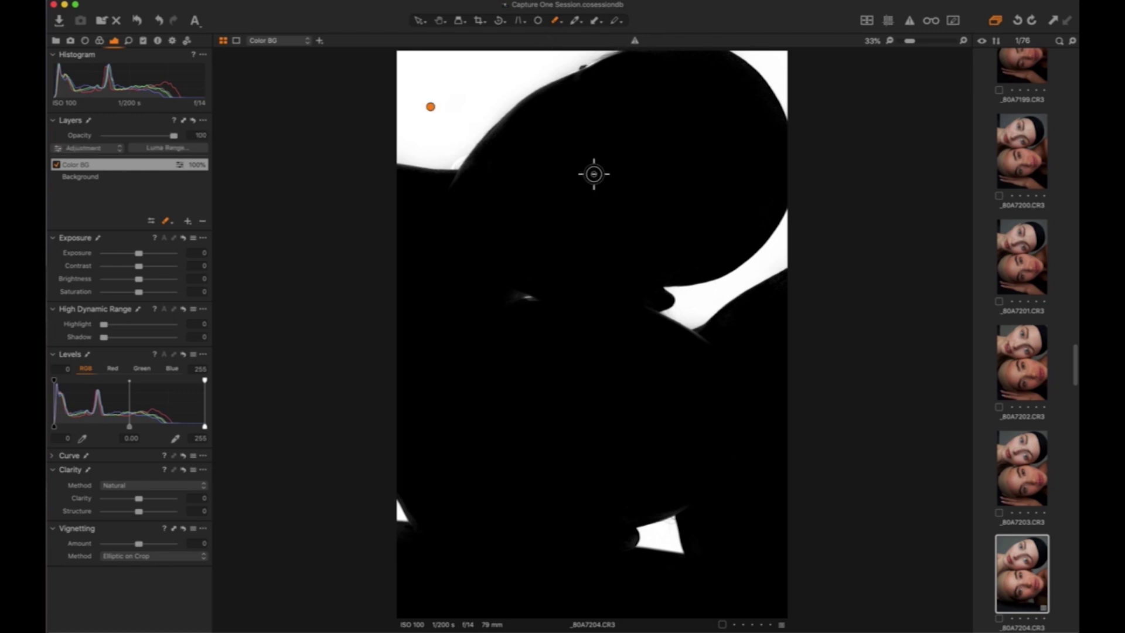
{"action": "key", "text": "m"}
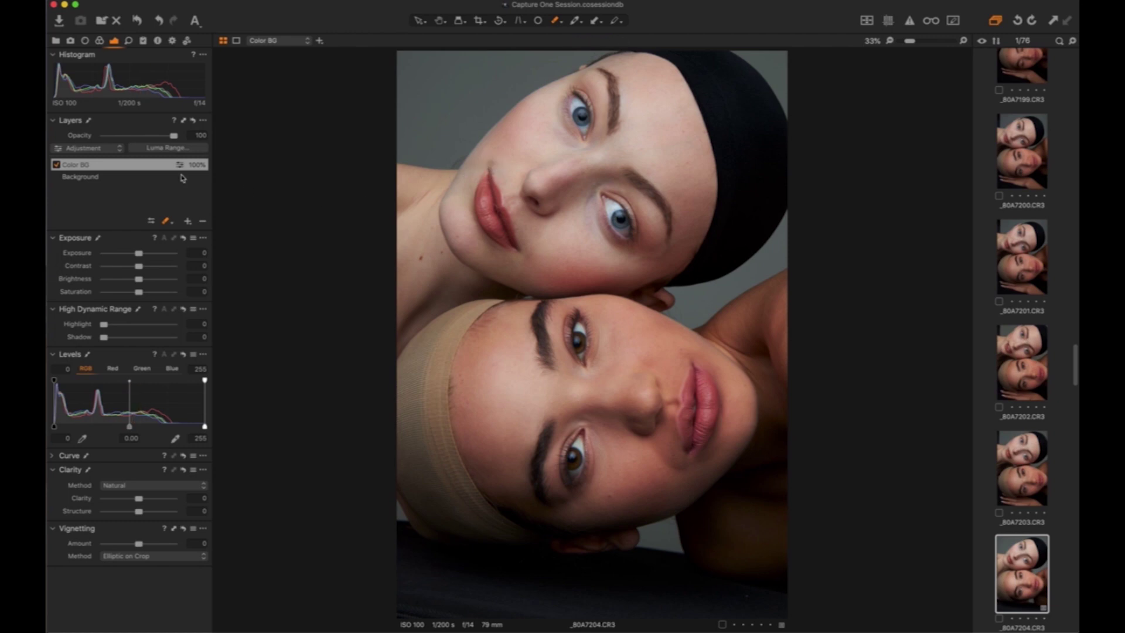
{"action": "left_click", "coordinate": [100, 42]}
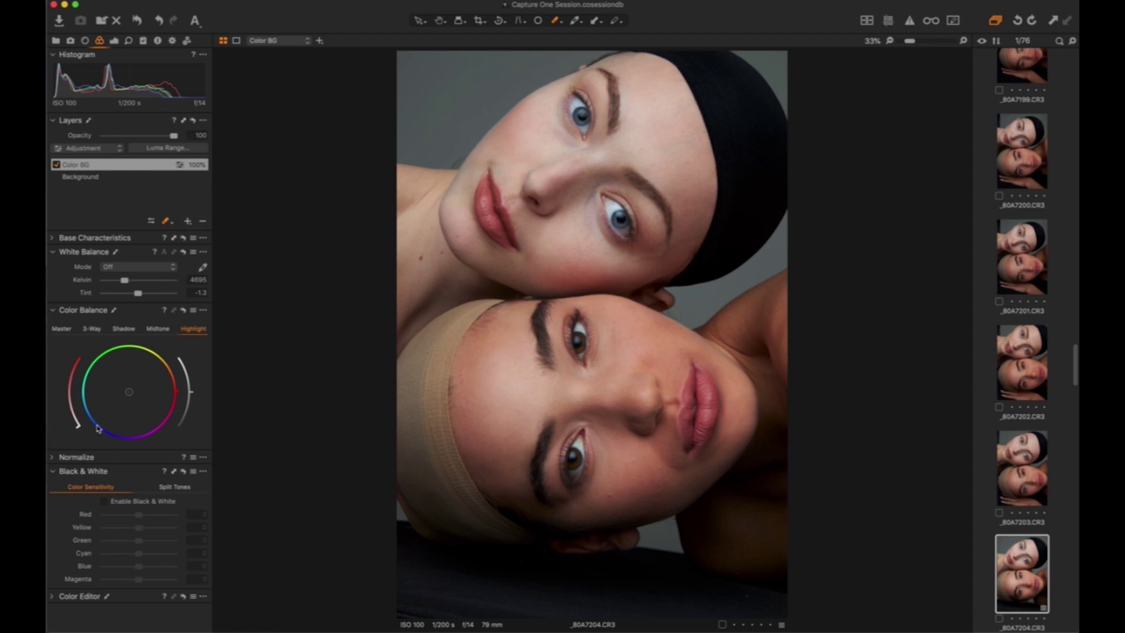
{"action": "left_click_drag", "start_coordinate": [129, 397], "coordinate": [74, 519]}
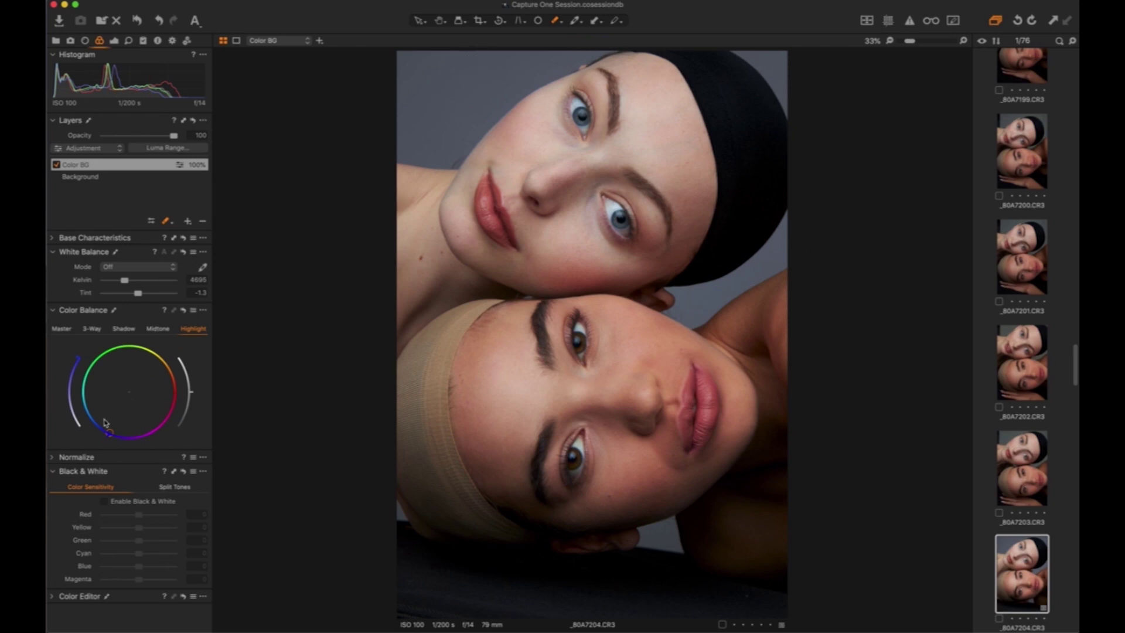
Set the Color BG layer's saturation to 64 and its exposure to -0.06
{"action": "left_click", "coordinate": [114, 41]}
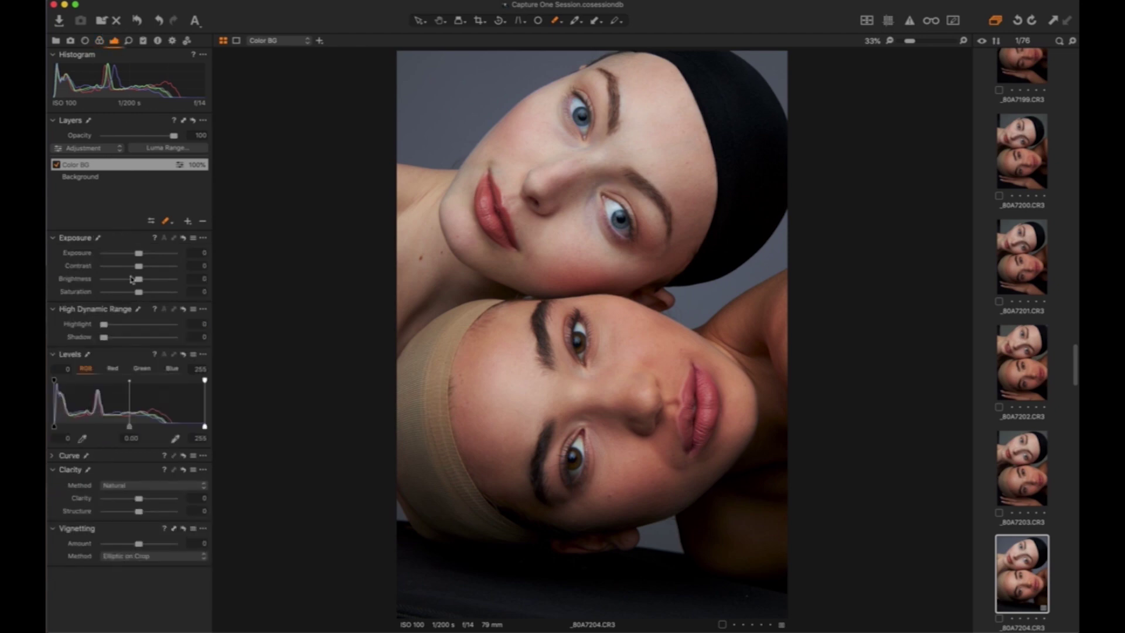
{"action": "left_click", "coordinate": [154, 293]}
{"action": "left_click_drag", "start_coordinate": [154, 294], "coordinate": [162, 301]}
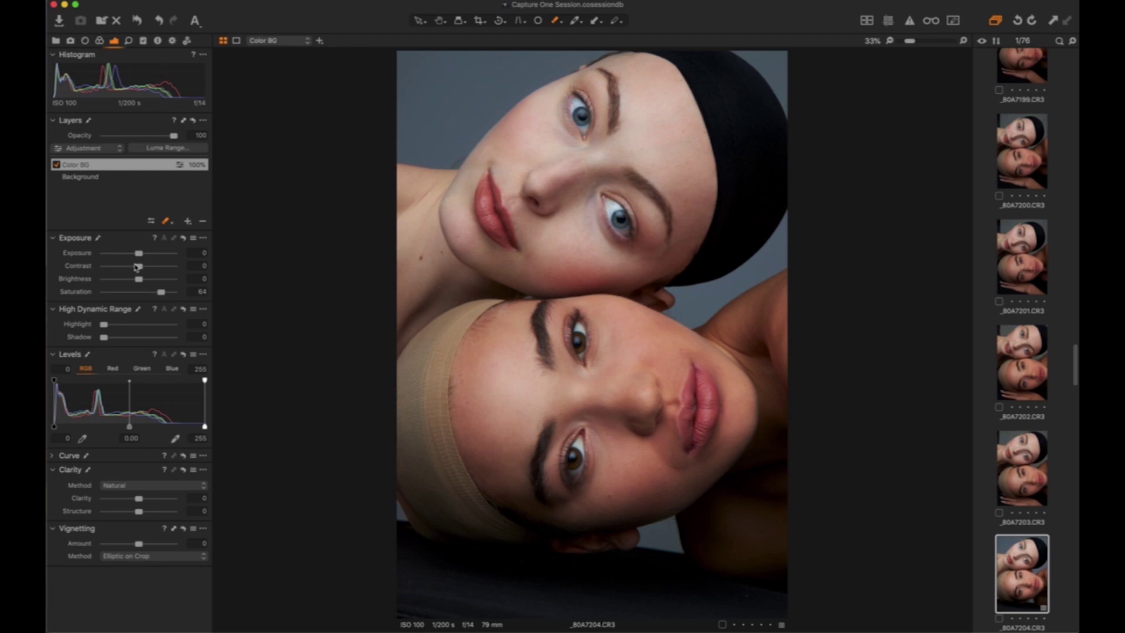
{"action": "left_click_drag", "start_coordinate": [139, 256], "coordinate": [138, 260]}
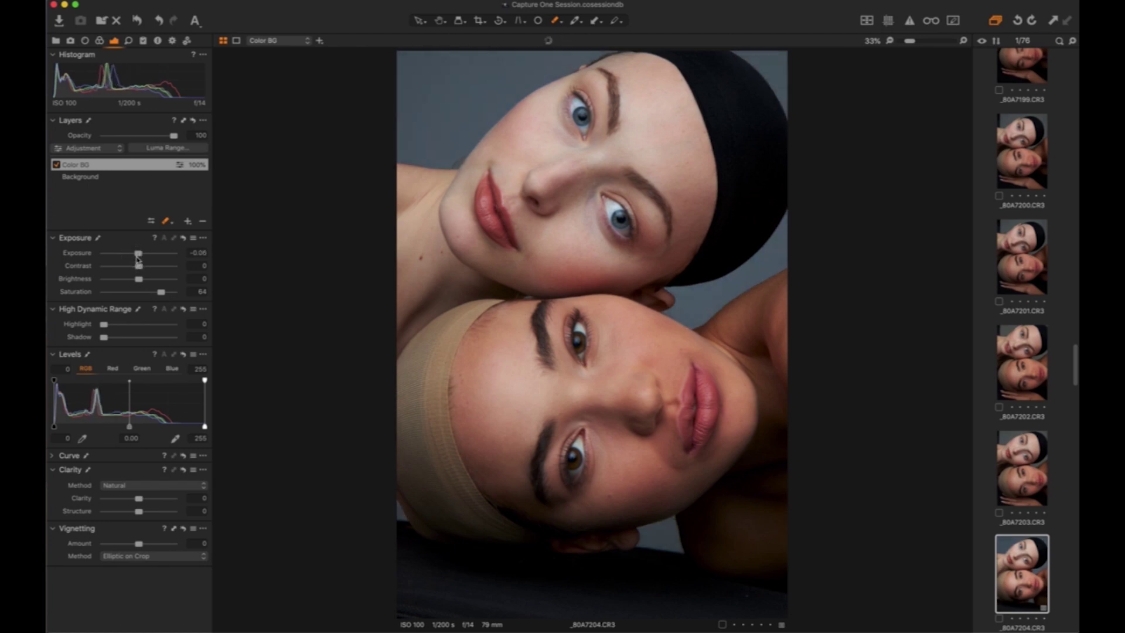
Shift the Color BG layer's Color Balance midtones toward blue and lower the layer's opacity to 67
{"action": "left_click", "coordinate": [99, 44]}
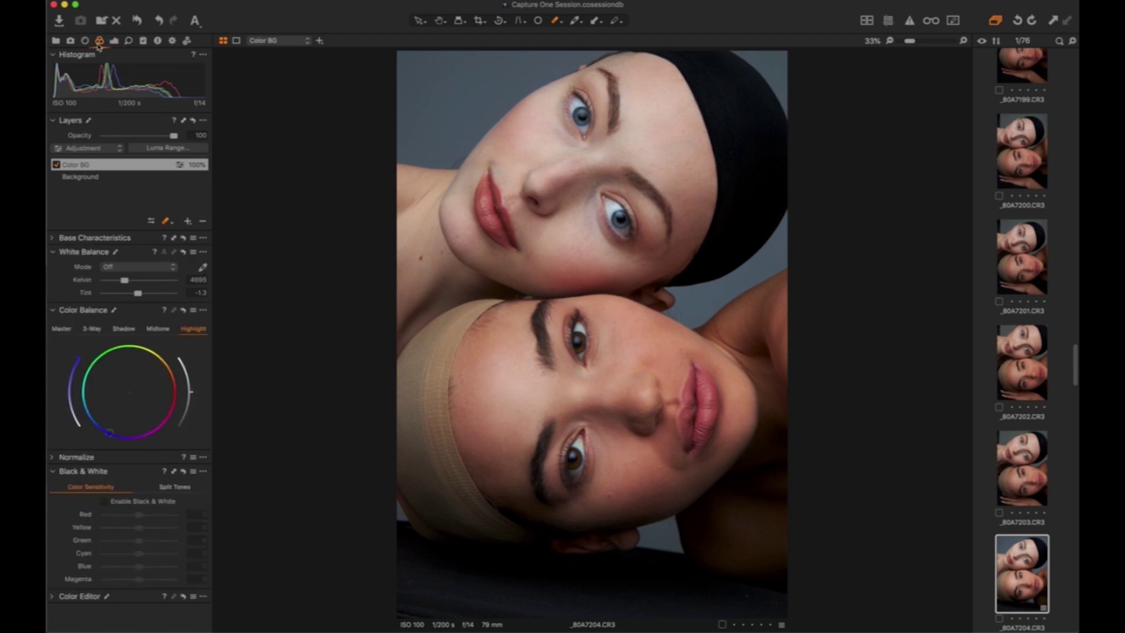
{"action": "left_click", "coordinate": [159, 329]}
{"action": "left_click_drag", "start_coordinate": [126, 405], "coordinate": [113, 414]}
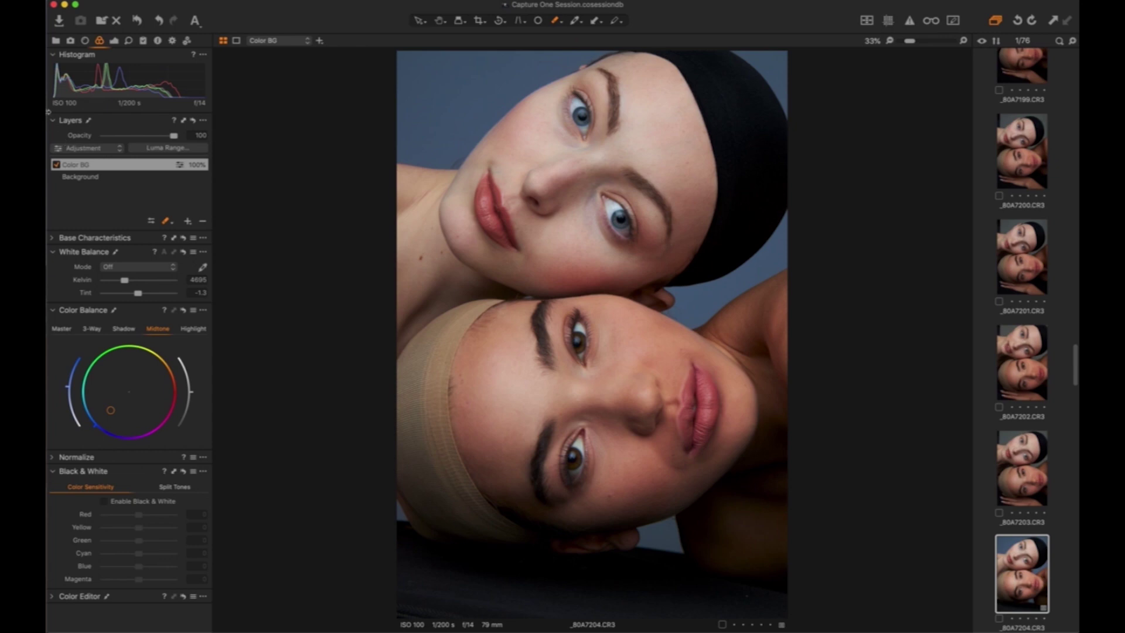
{"action": "left_click_drag", "start_coordinate": [174, 135], "coordinate": [150, 154]}
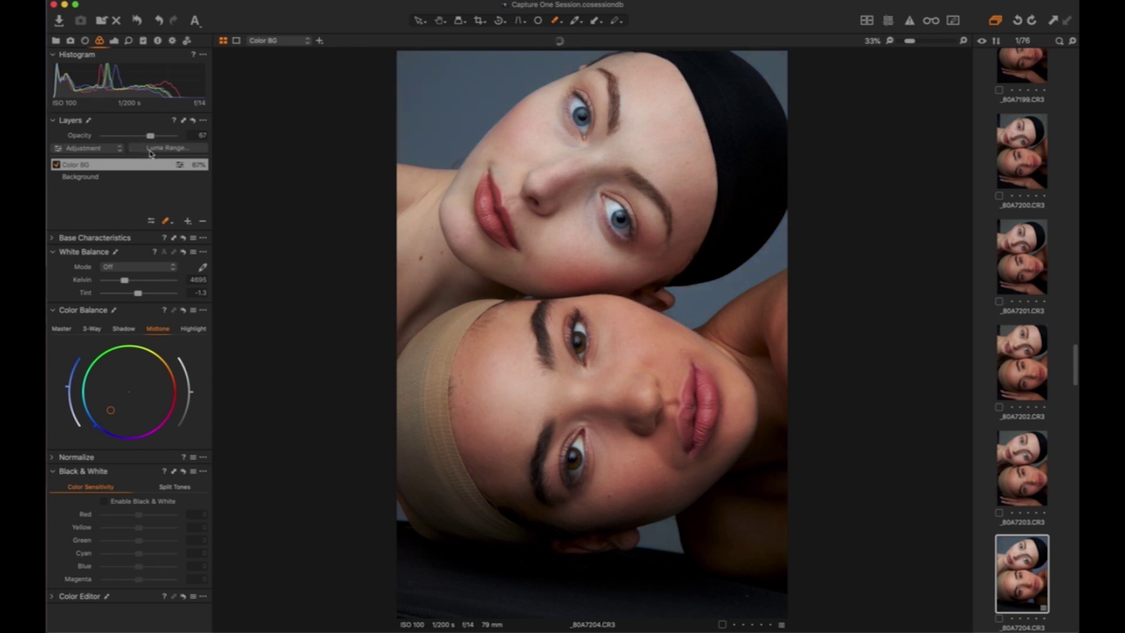